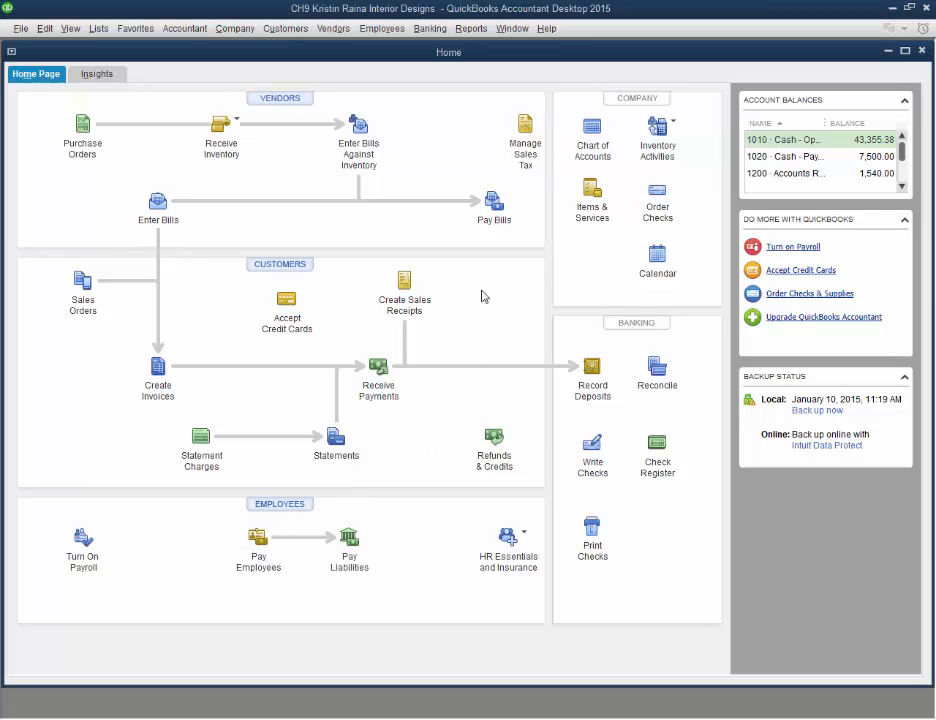
Search QuickBooks help for "manual payroll"
left_click(546, 28)
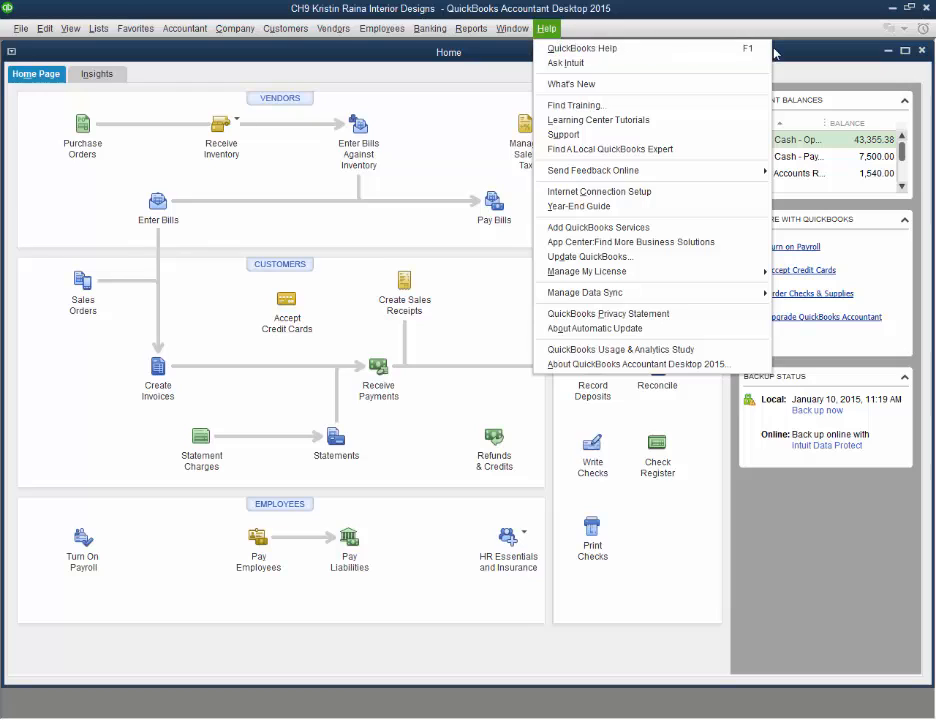
left_click(731, 59)
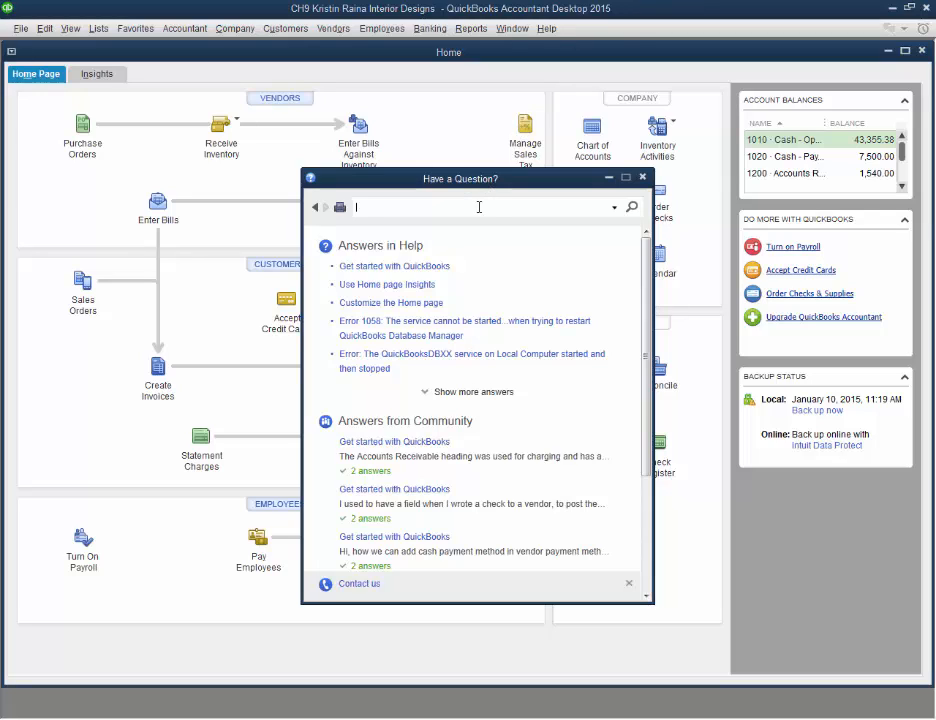
type("manual payroll")
key("Return")
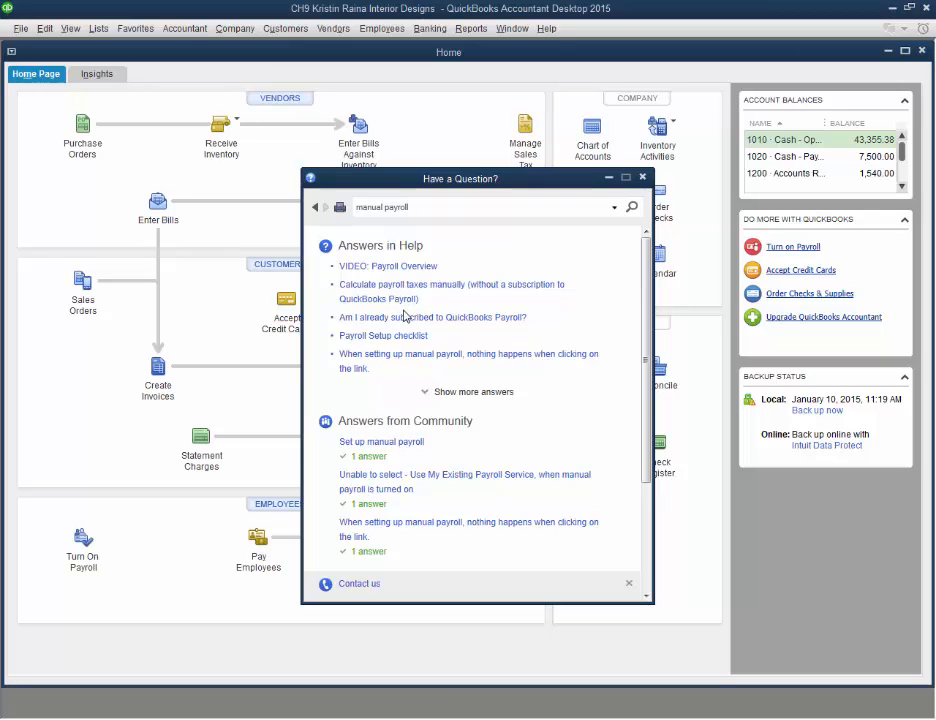
Follow the help topic to set the company file to use manual payroll calculations, acknowledge the notice, and close help
left_click(481, 294)
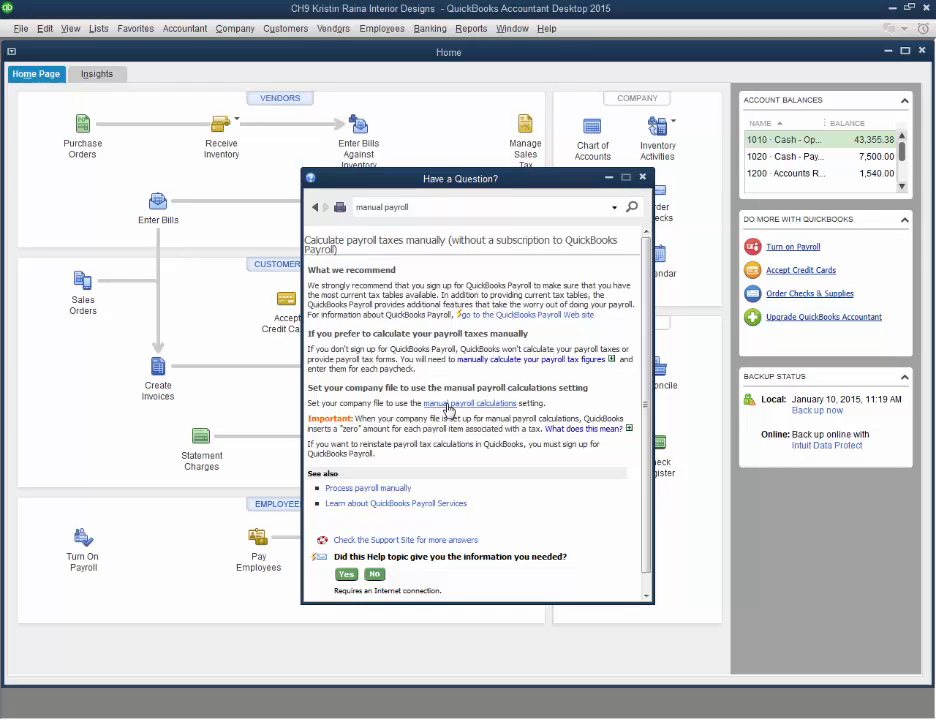
left_click(448, 404)
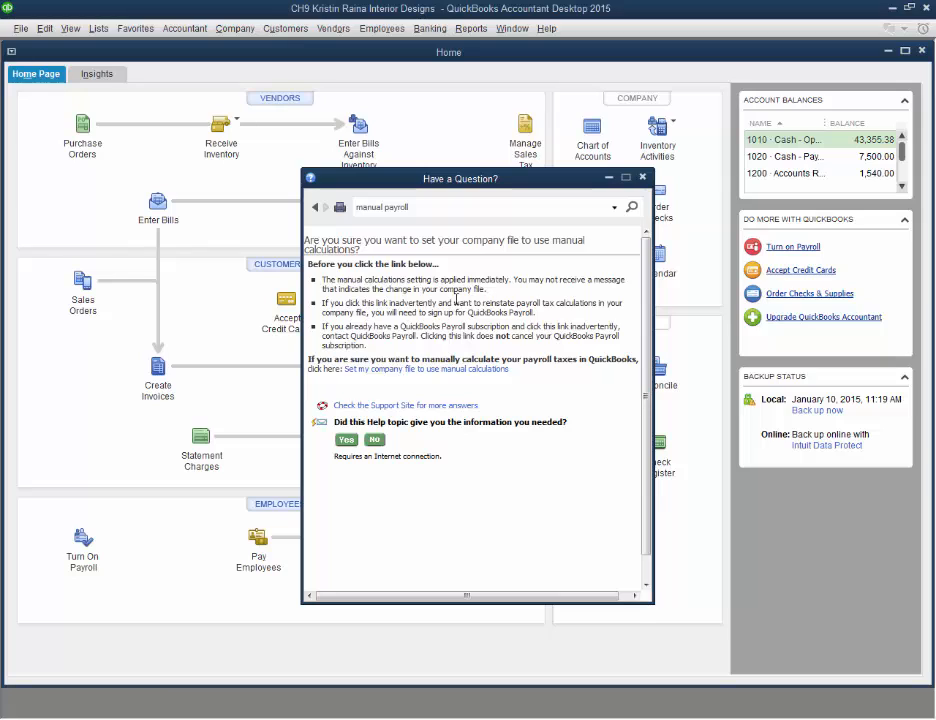
left_click(385, 372)
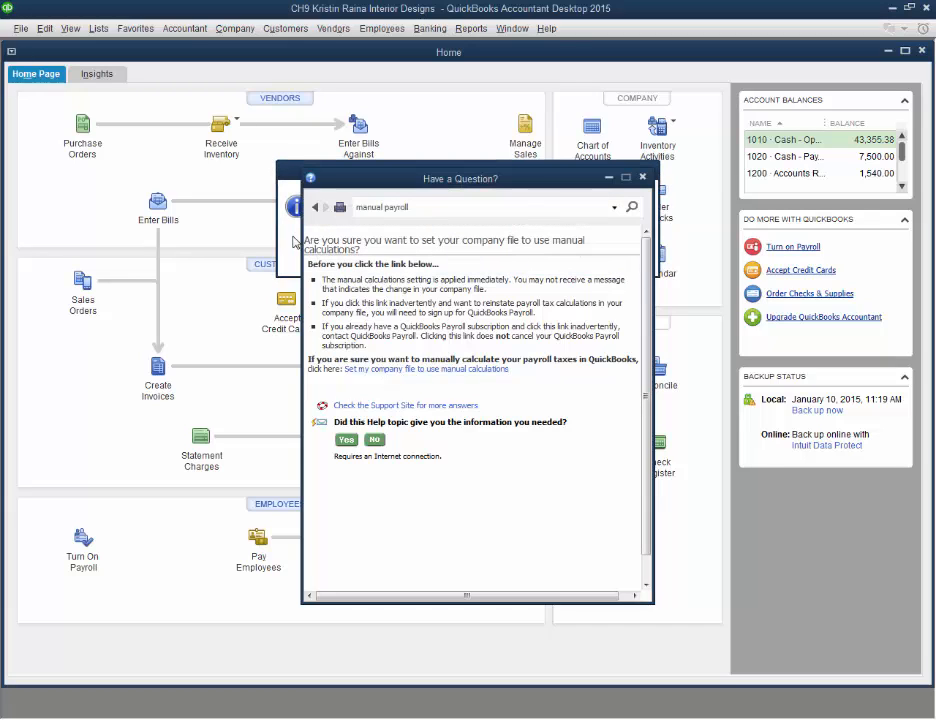
left_click_drag(407, 185, 393, 330)
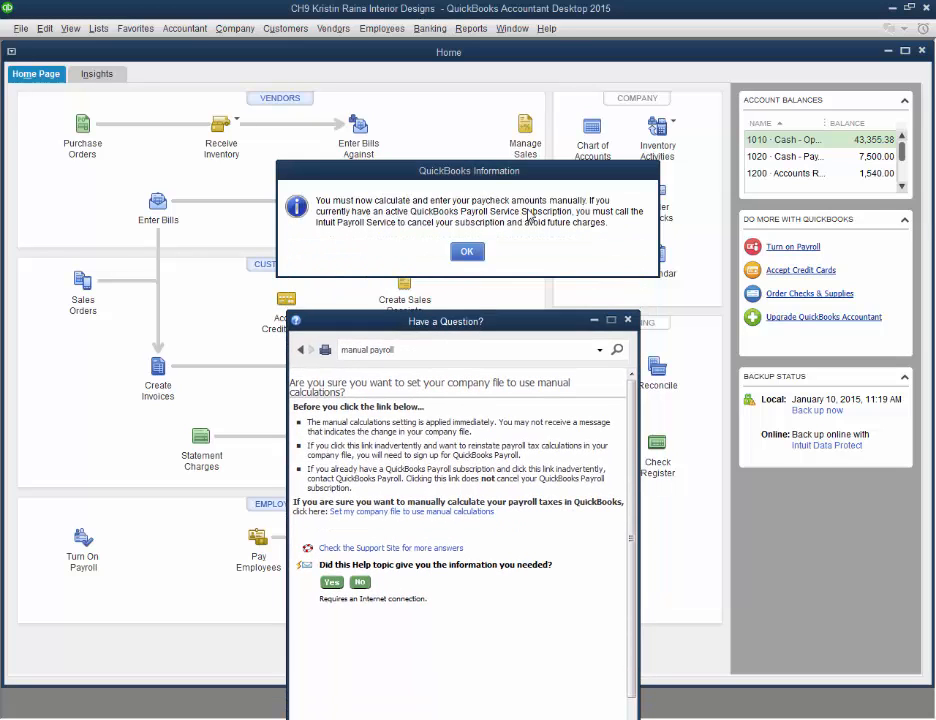
left_click(469, 253)
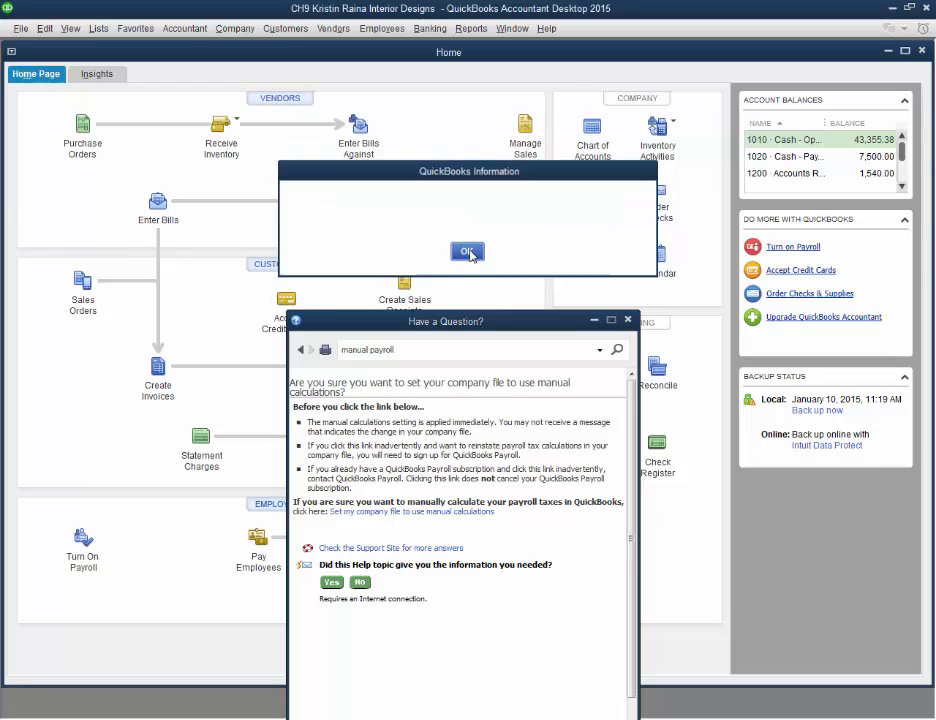
left_click(627, 319)
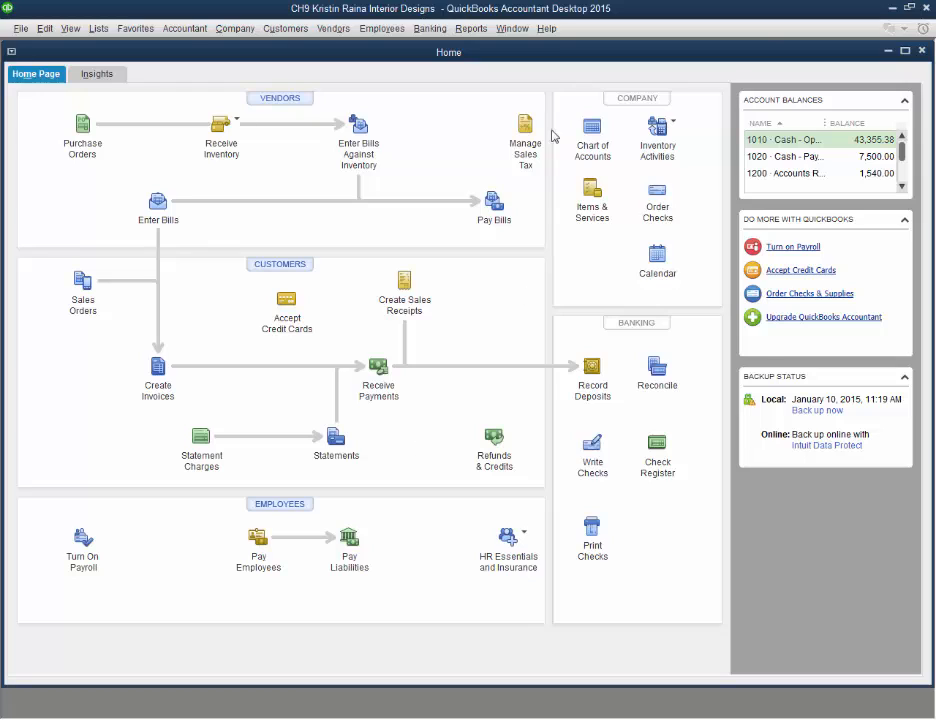
left_click(546, 28)
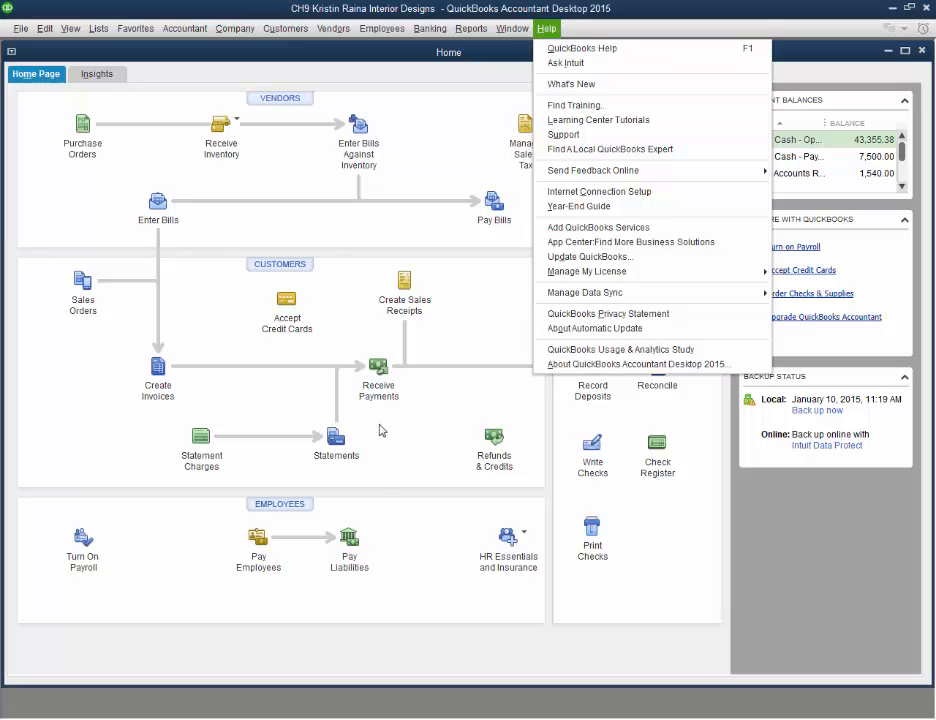
left_click(380, 478)
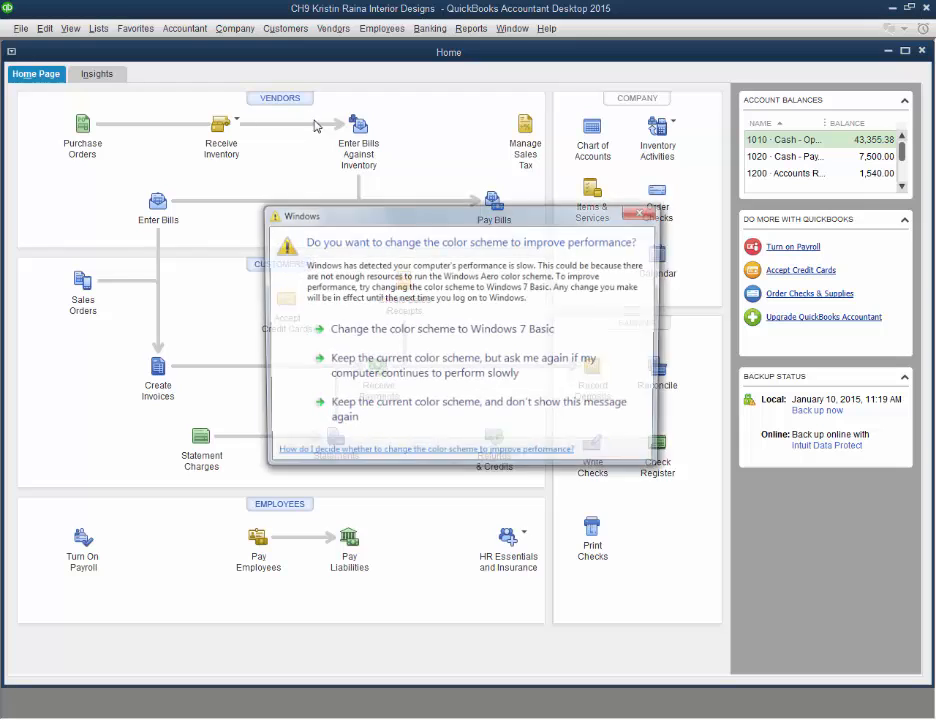
left_click(644, 212)
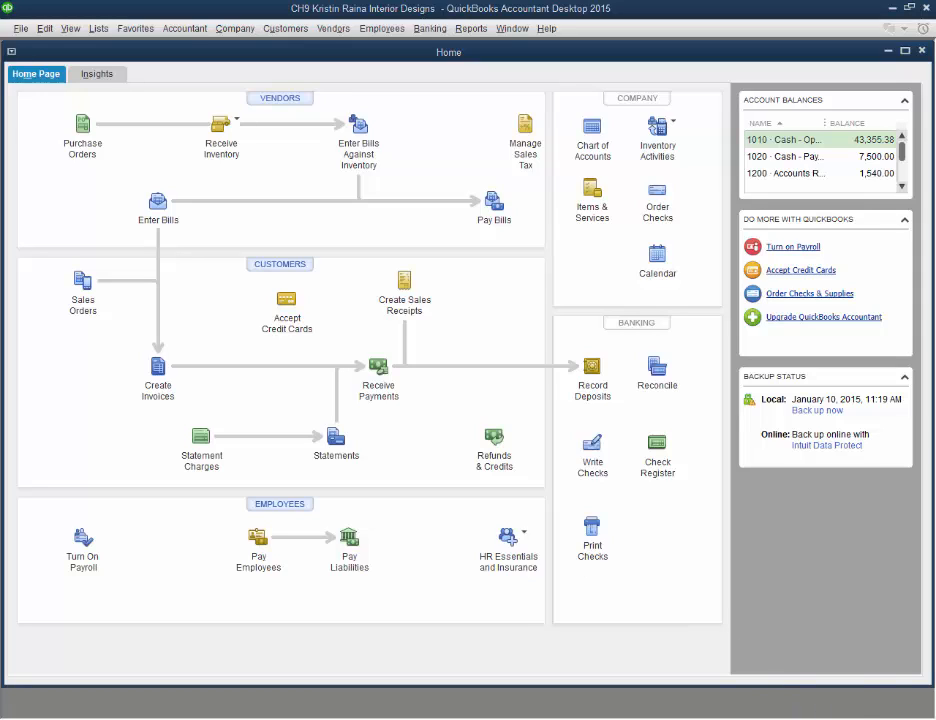
left_click(826, 583)
left_click_drag(826, 585, 824, 602)
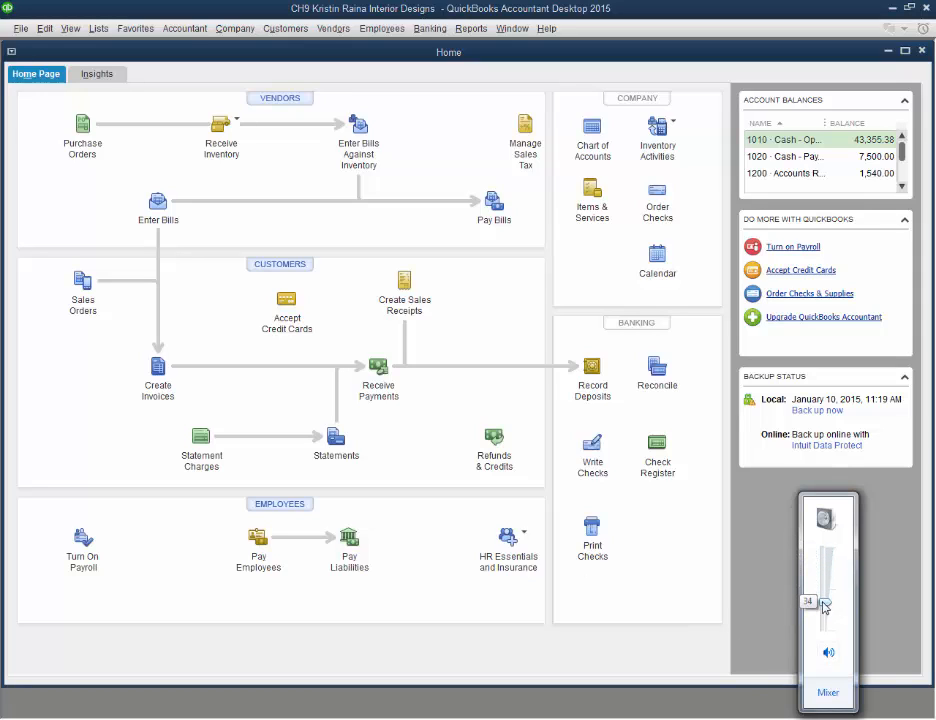
Open the Employee Center, start a new employee, and enter the employee's first and last legal name
left_click(279, 513)
left_click(279, 513)
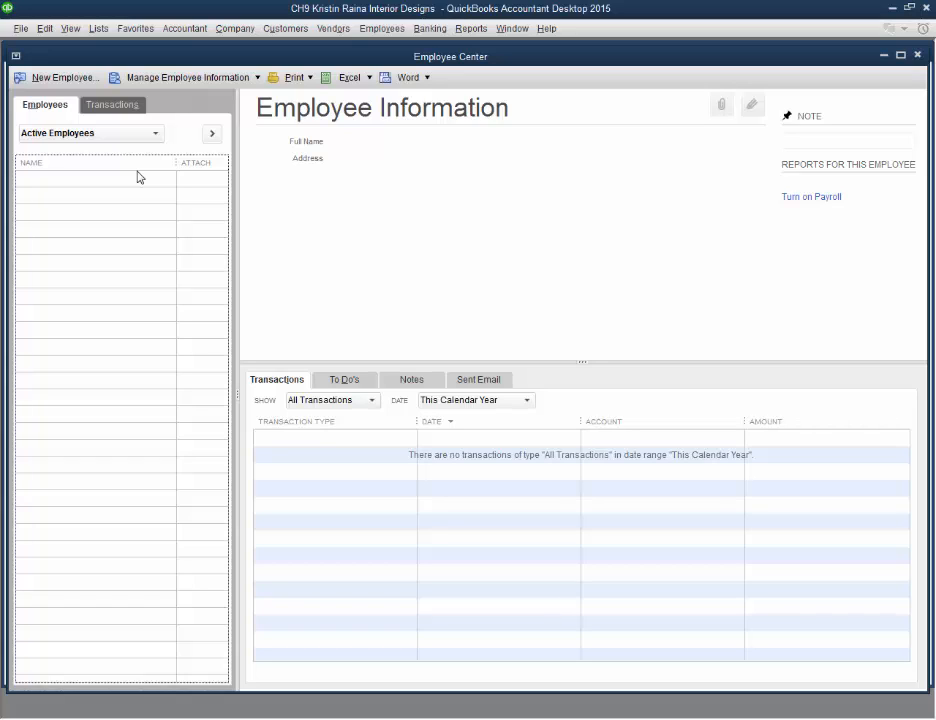
left_click(75, 79)
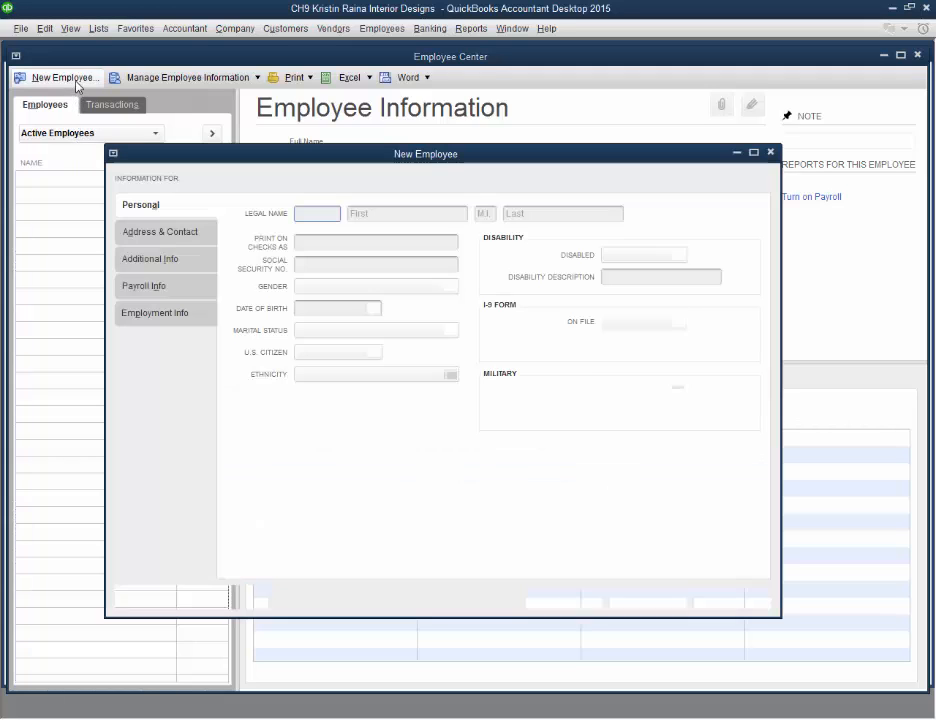
left_click(383, 215)
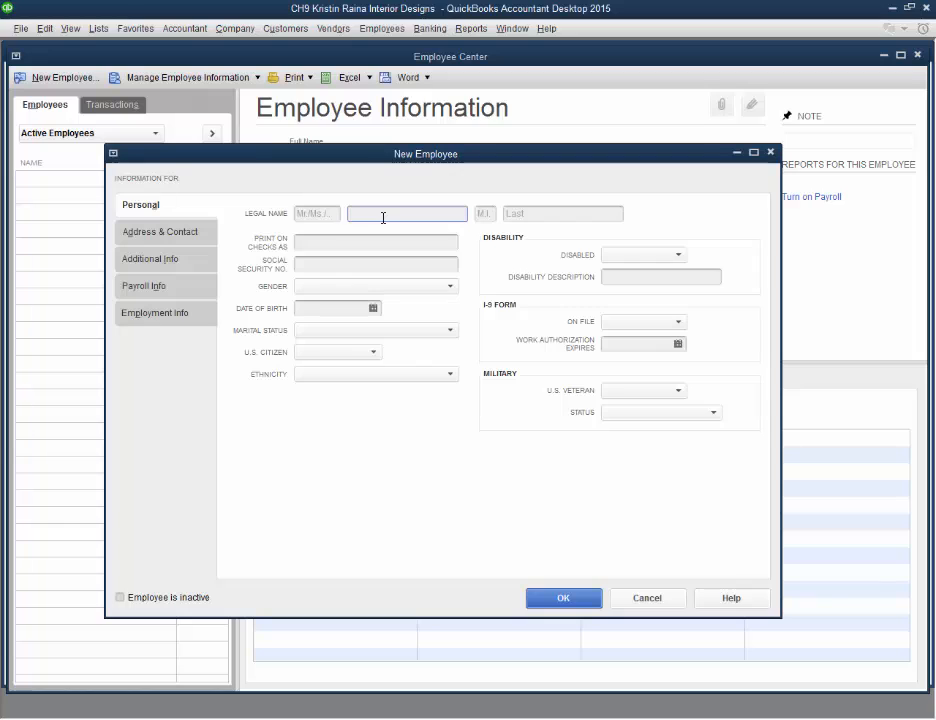
type("Bob")
key("Tab")
key("Tab")
type("Smith")
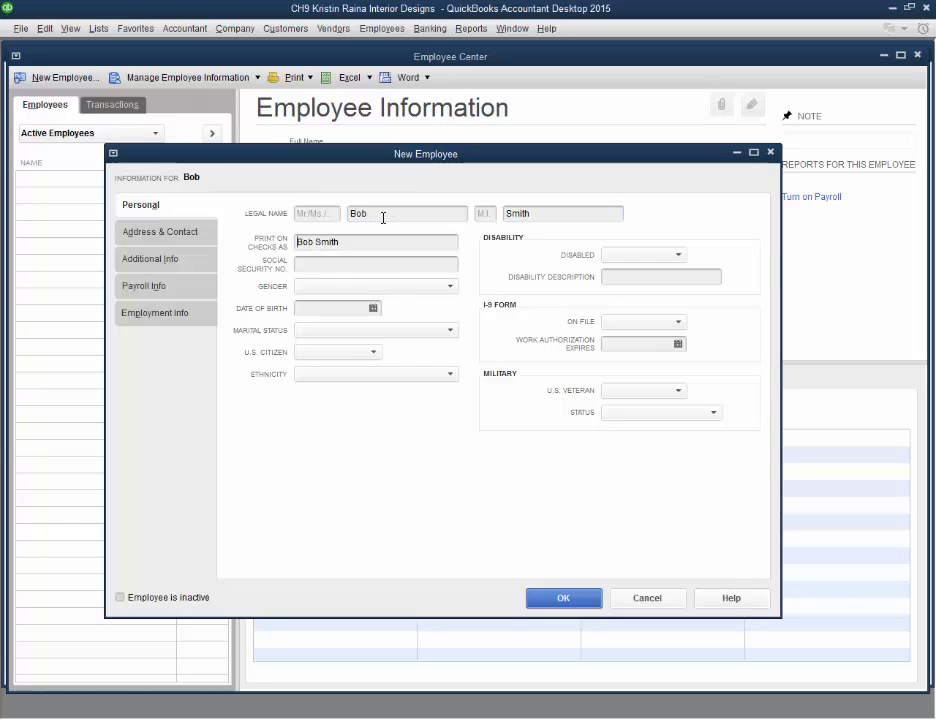
Enter the employee's social security number and set the gender to Male
key("Tab")
key("Tab")
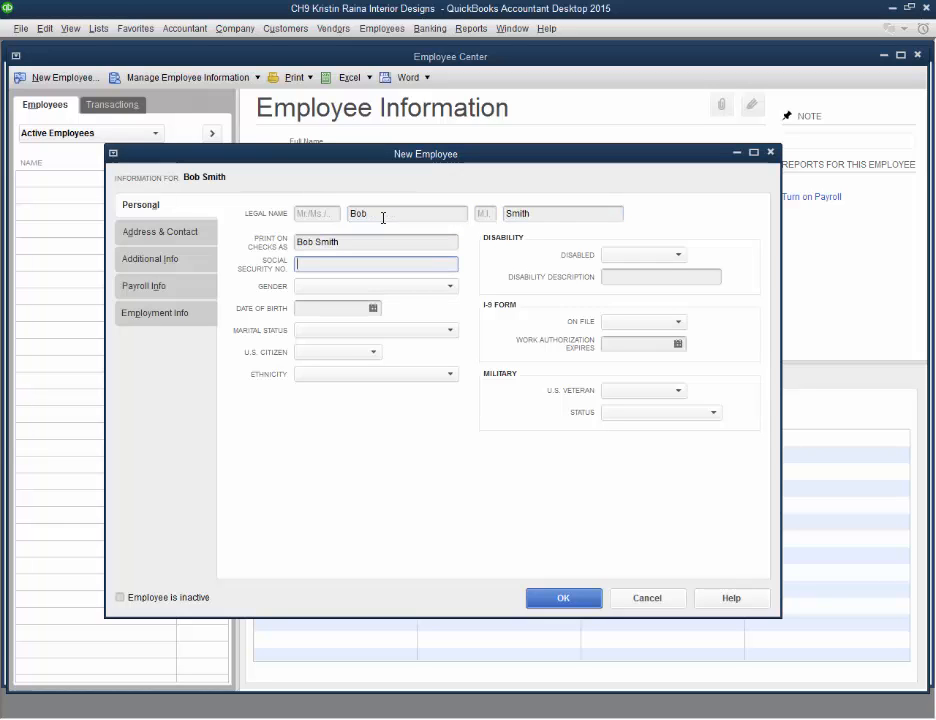
type("123-45-45")
type("68")
key("Tab")
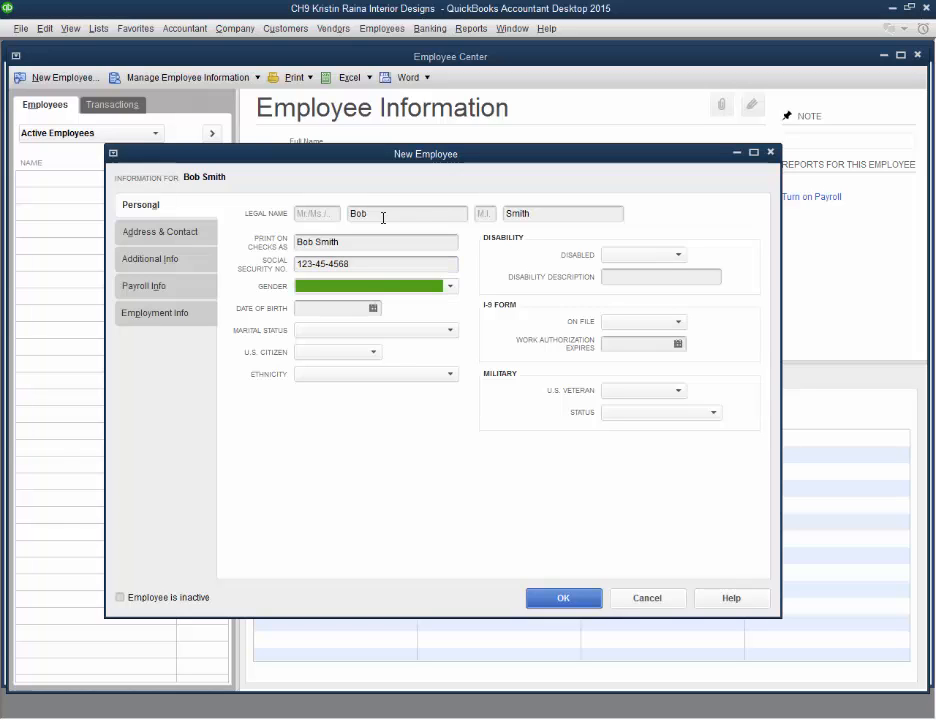
left_click(428, 288)
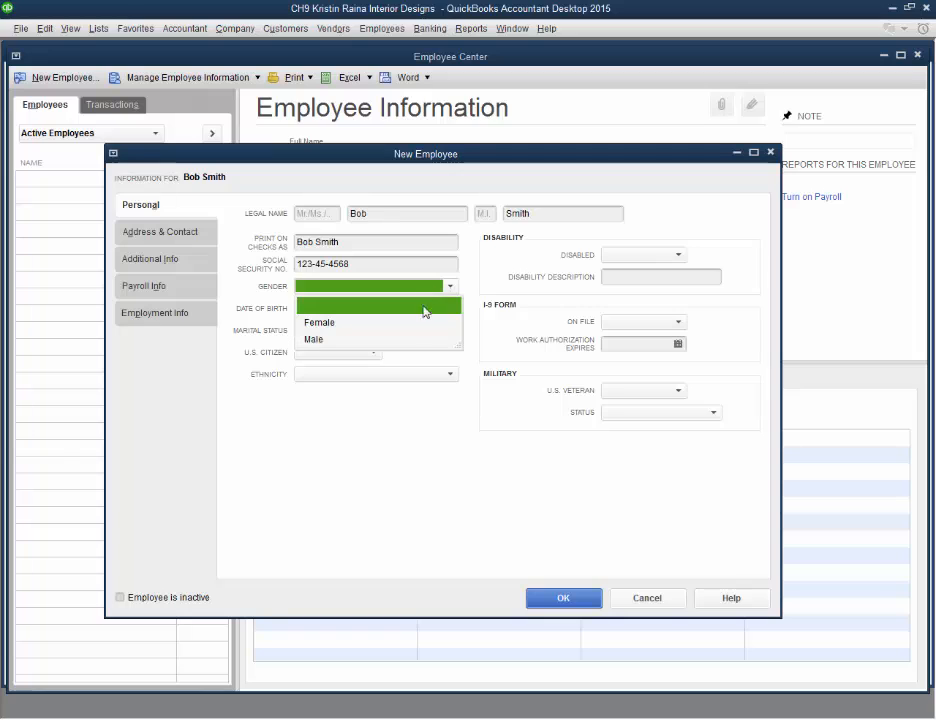
left_click(343, 340)
left_click(343, 314)
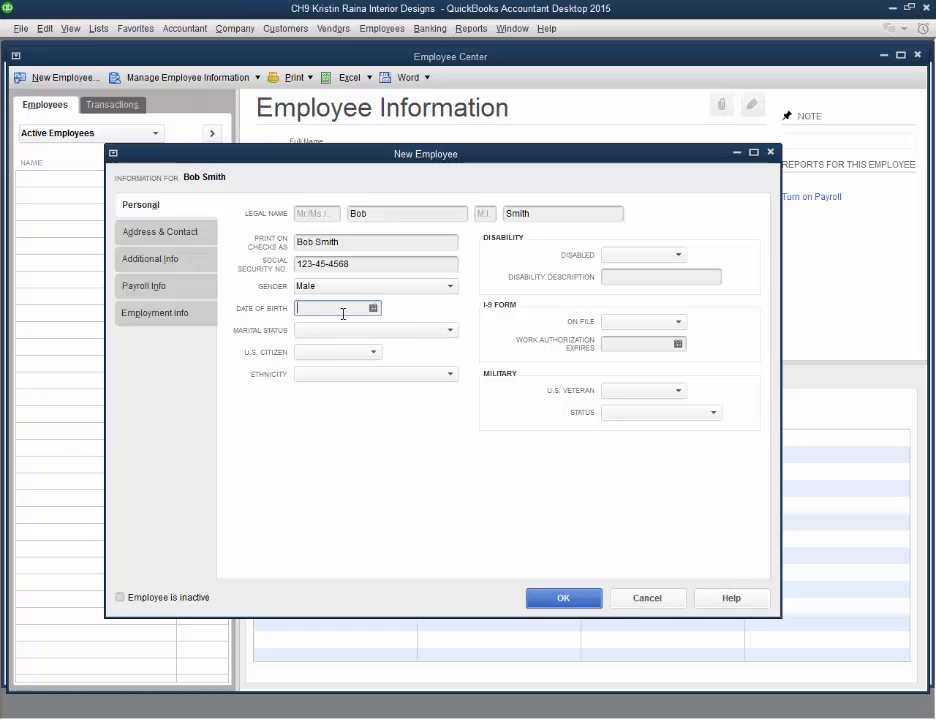
Enter the employee's date of birth and set the marital status to Single
type("07/01/1968")
key("Tab")
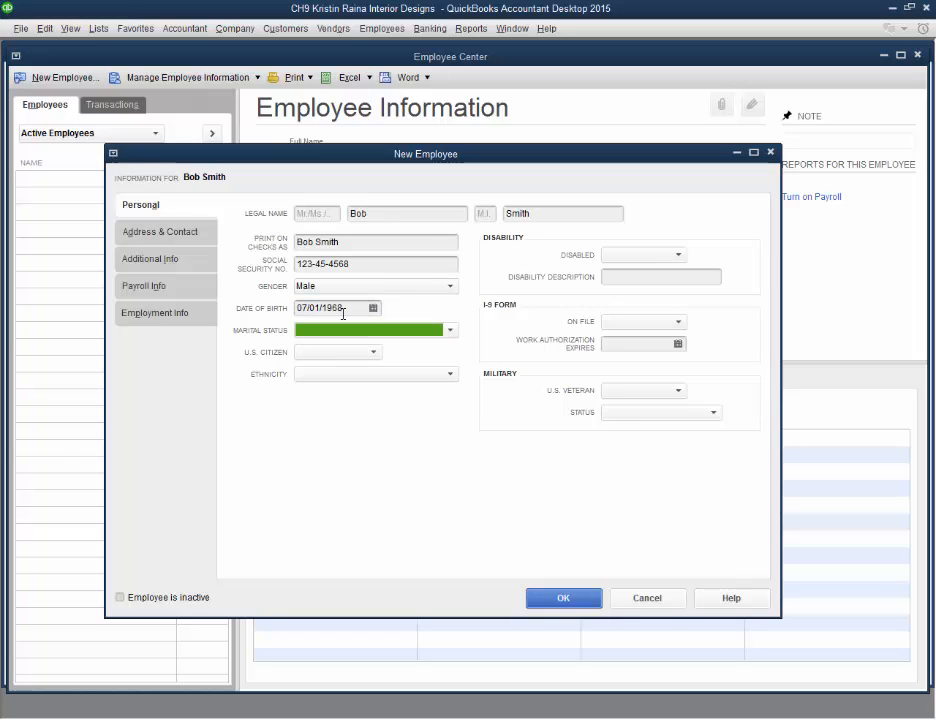
left_click(351, 331)
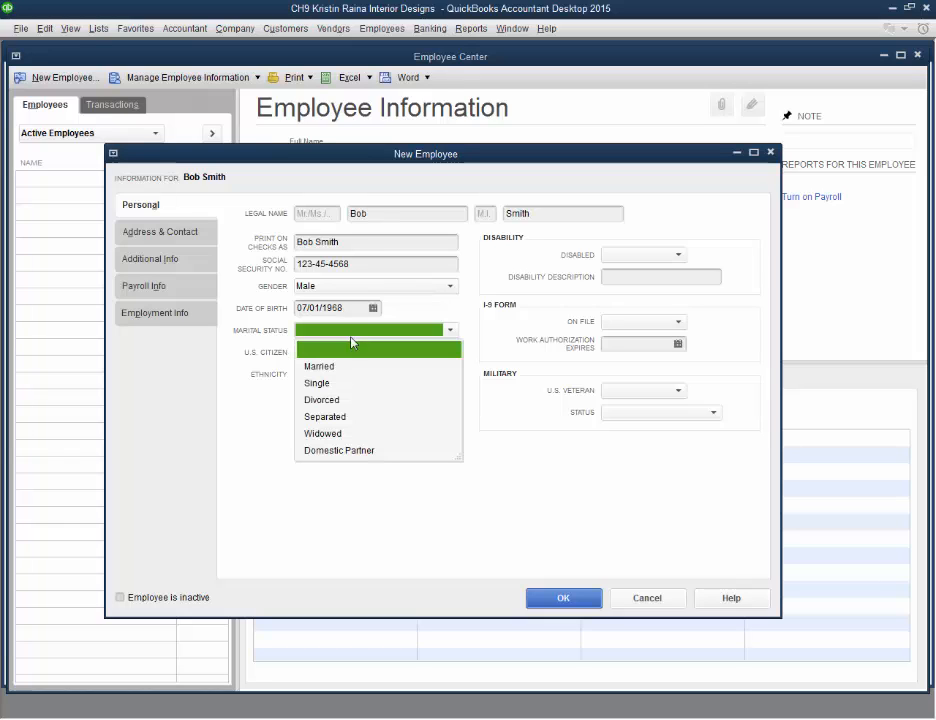
left_click(336, 384)
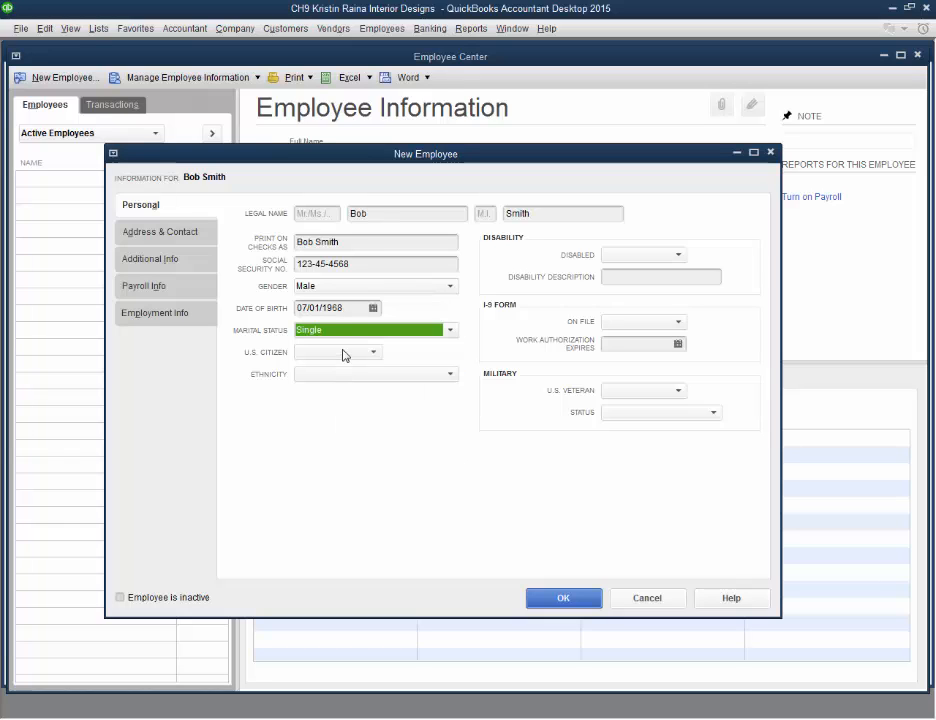
Set U.S. citizen to Yes and ethnicity to White
left_click(342, 354)
left_click(345, 388)
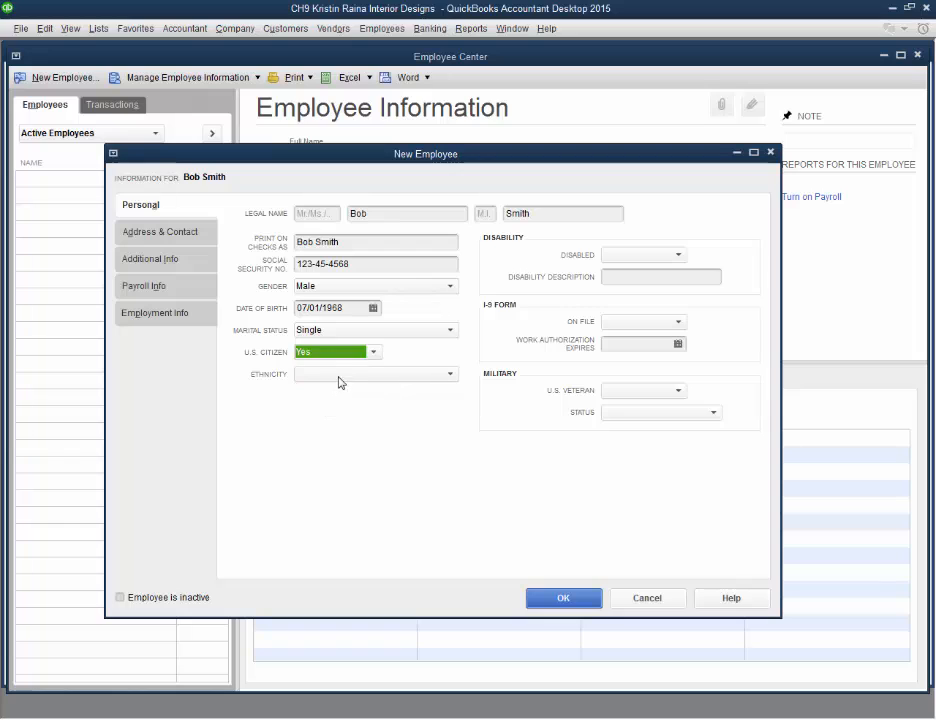
left_click(348, 377)
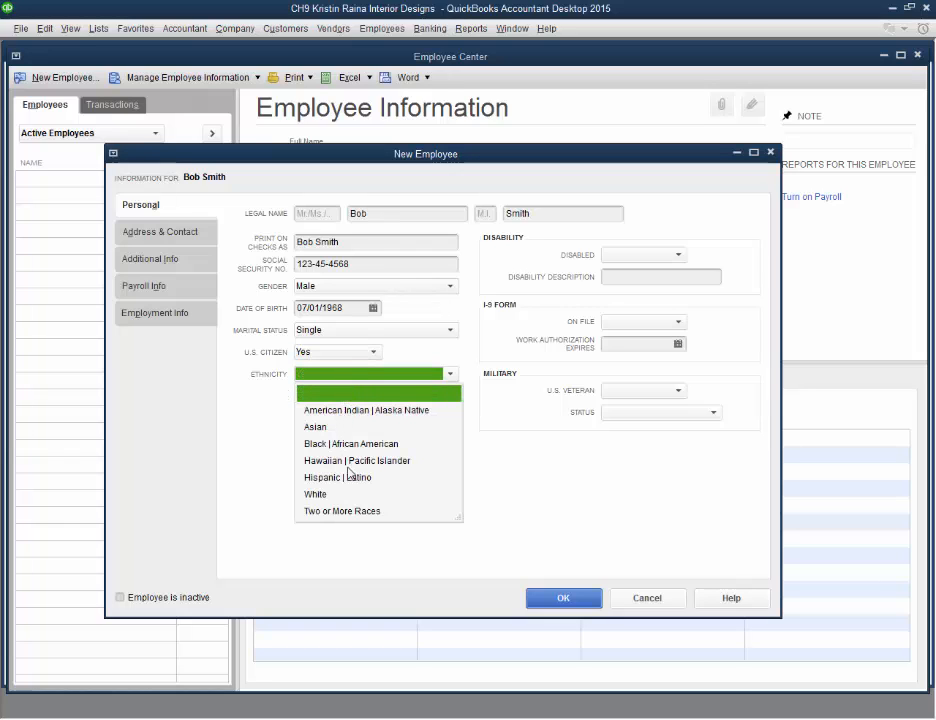
left_click(330, 494)
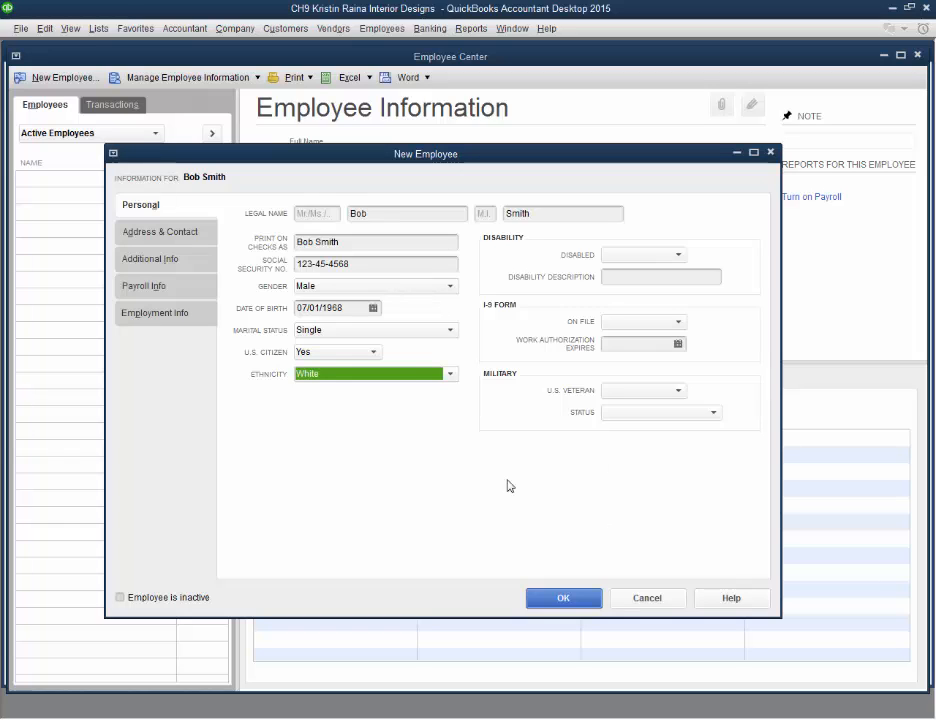
Browse the Address & Contact and Additional Info sections of the new employee form
left_click(186, 238)
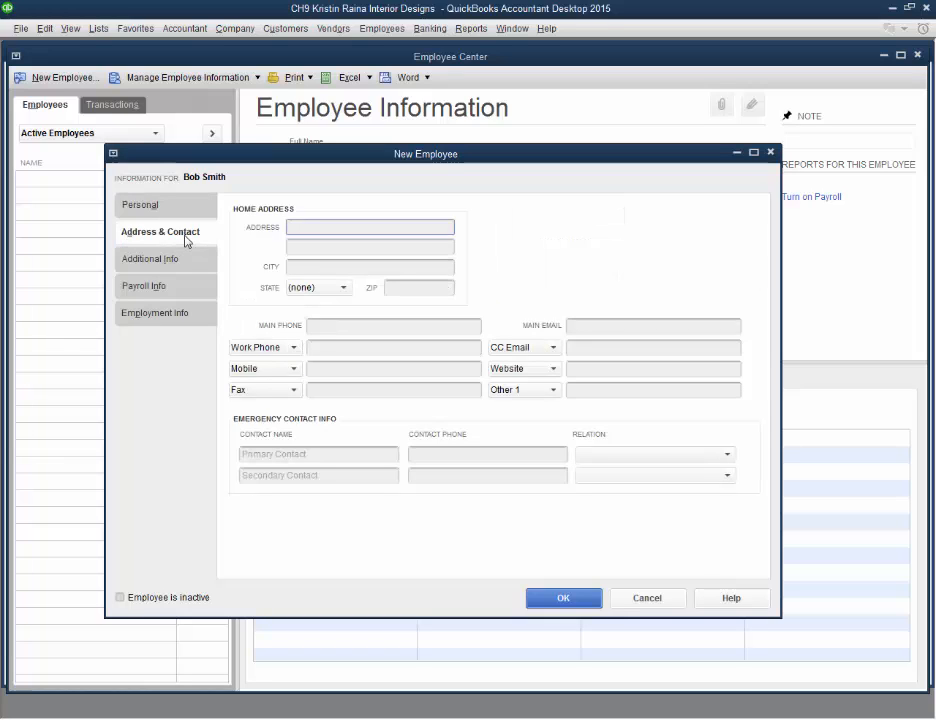
left_click(184, 266)
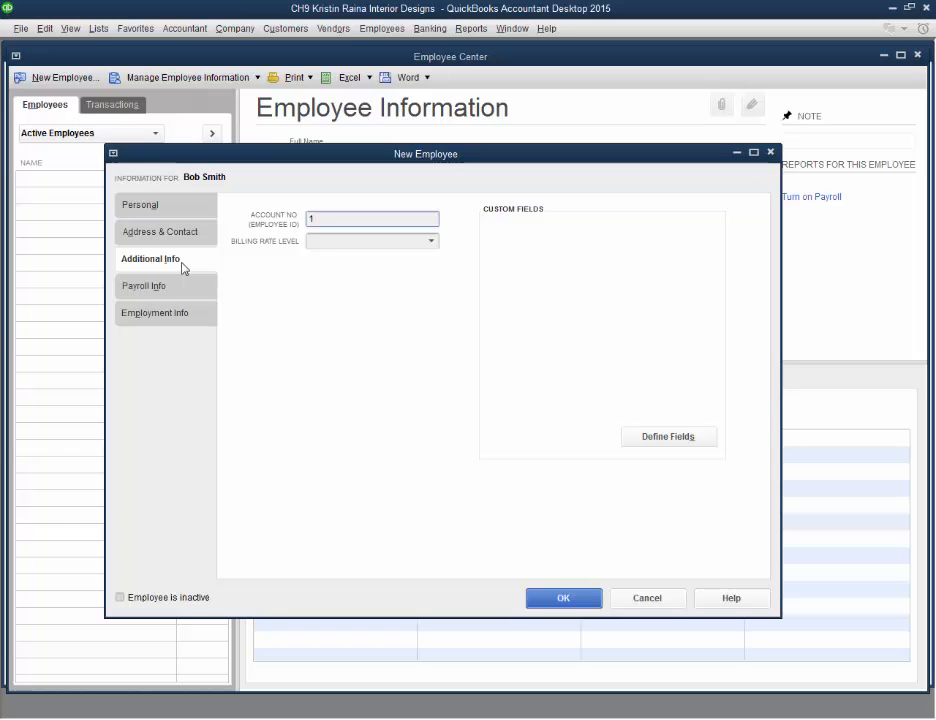
Start adding a new payroll schedule from the employee's payroll info
left_click(150, 292)
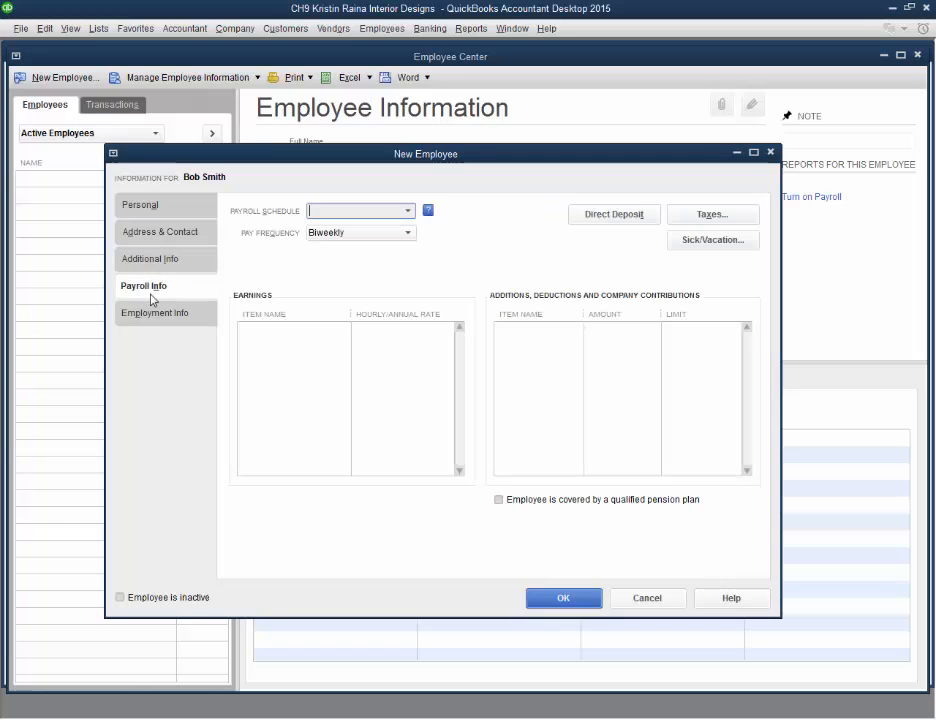
left_click(406, 212)
left_click(368, 211)
left_click(407, 211)
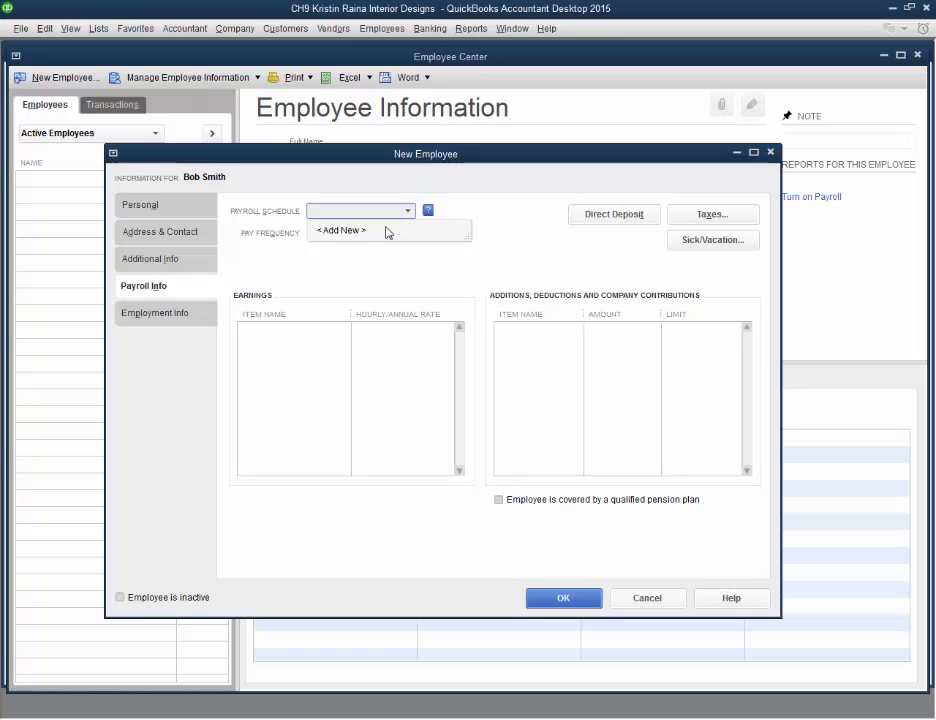
left_click(342, 232)
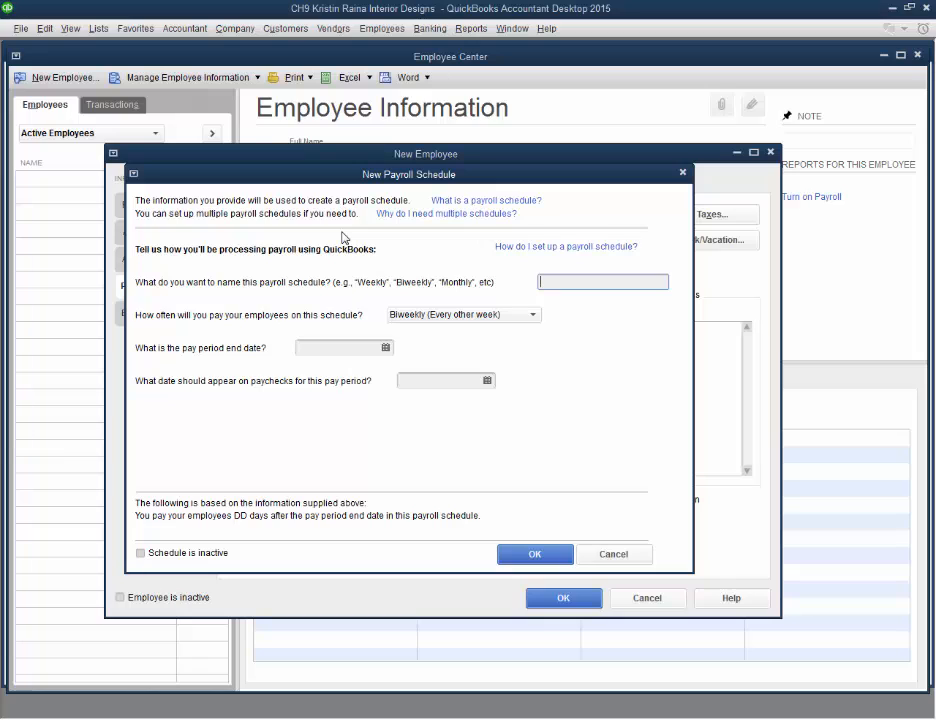
Name the new payroll schedule Biweekly and set its pay period end date to 10/31/2015
type("Weekly")
left_click_drag(545, 282, 535, 283)
type("Biweekly")
left_click(359, 347)
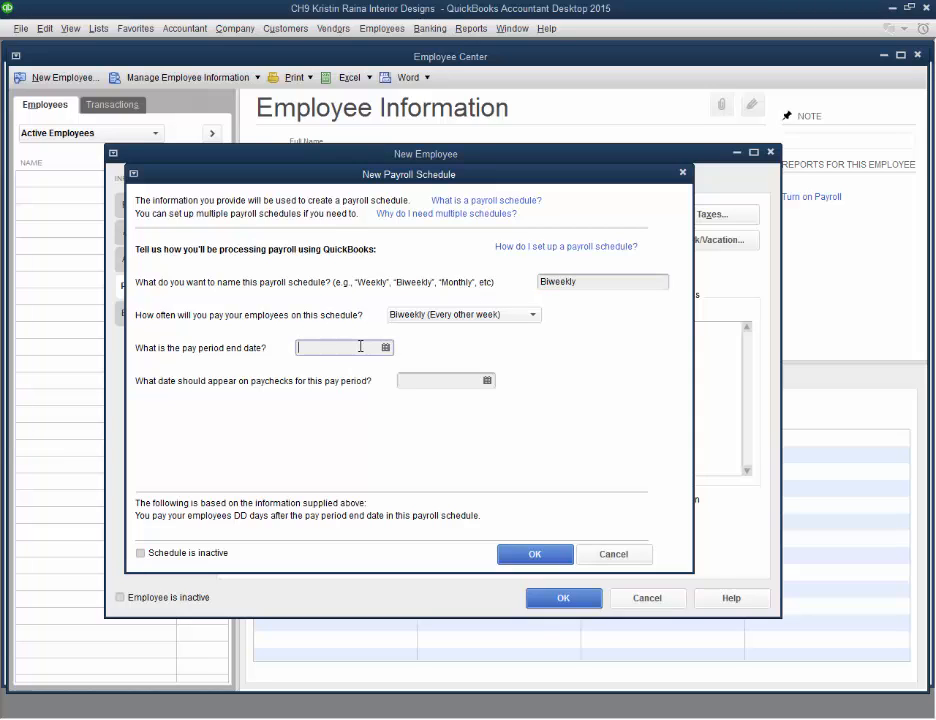
left_click(385, 347)
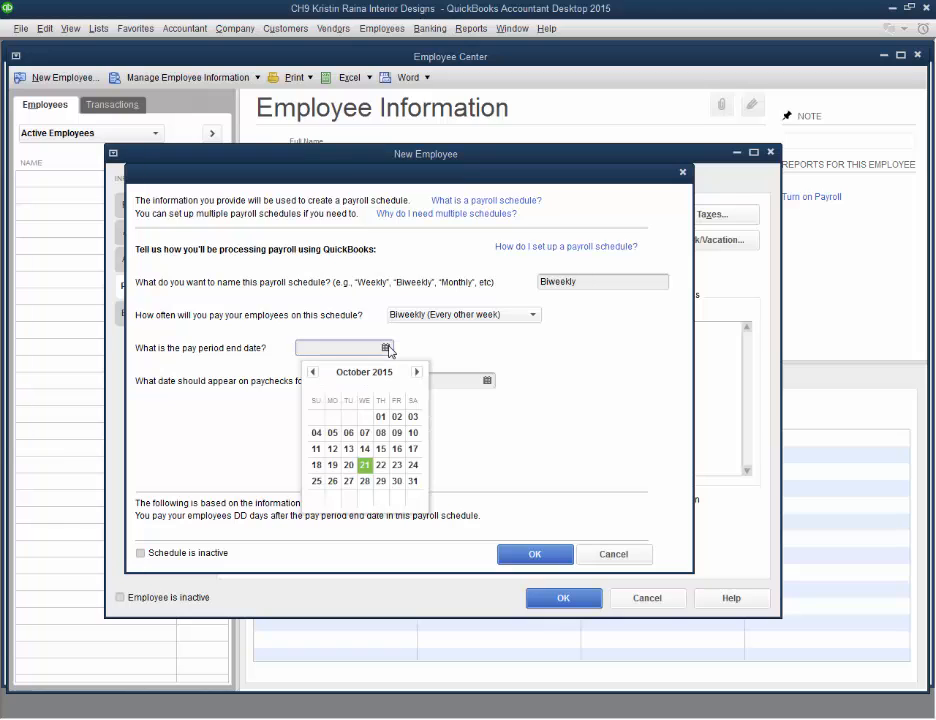
left_click(412, 482)
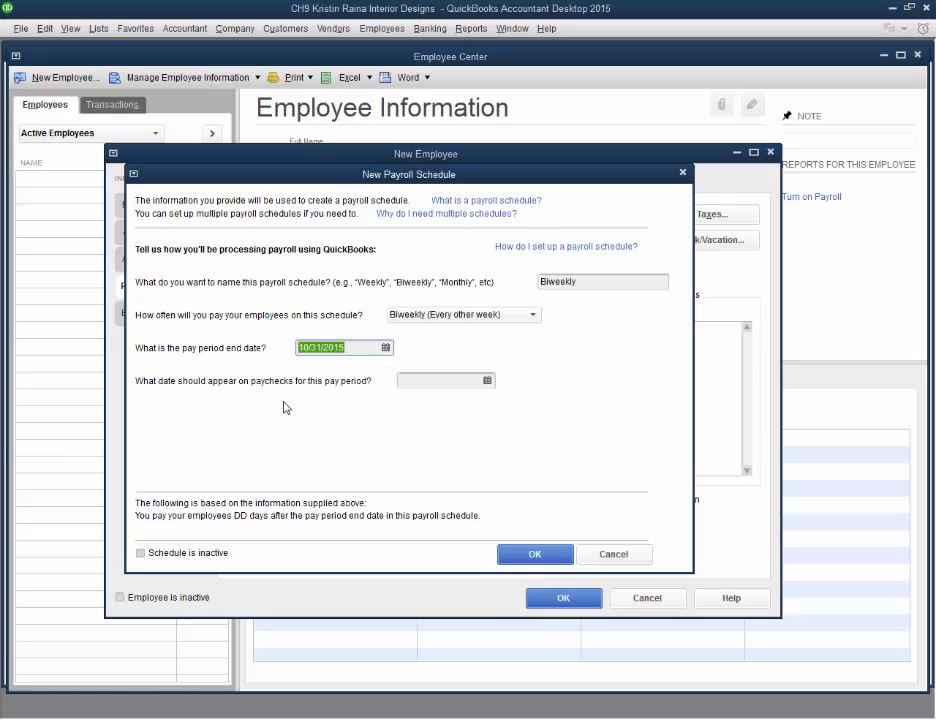
Set the paycheck date to 10/31/2015 and save the Biweekly payroll schedule
left_click(487, 380)
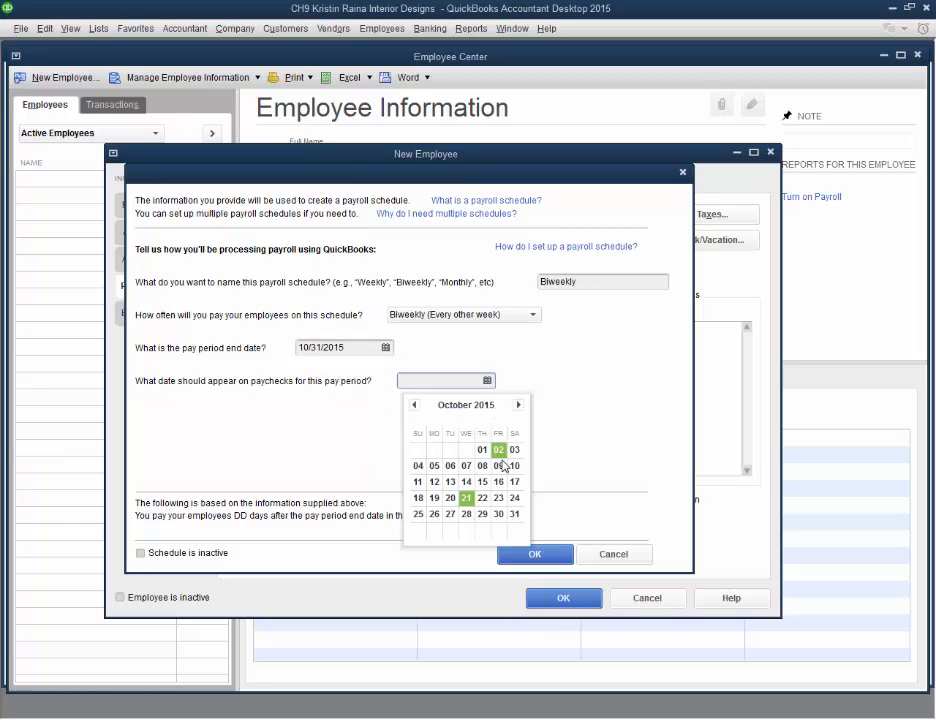
left_click(514, 510)
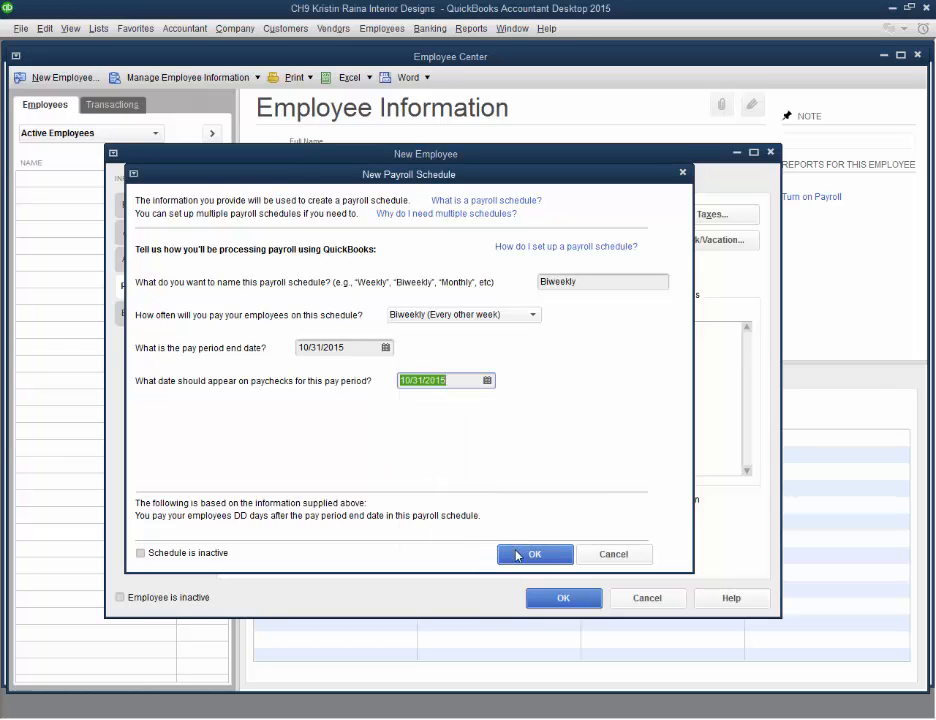
left_click(514, 555)
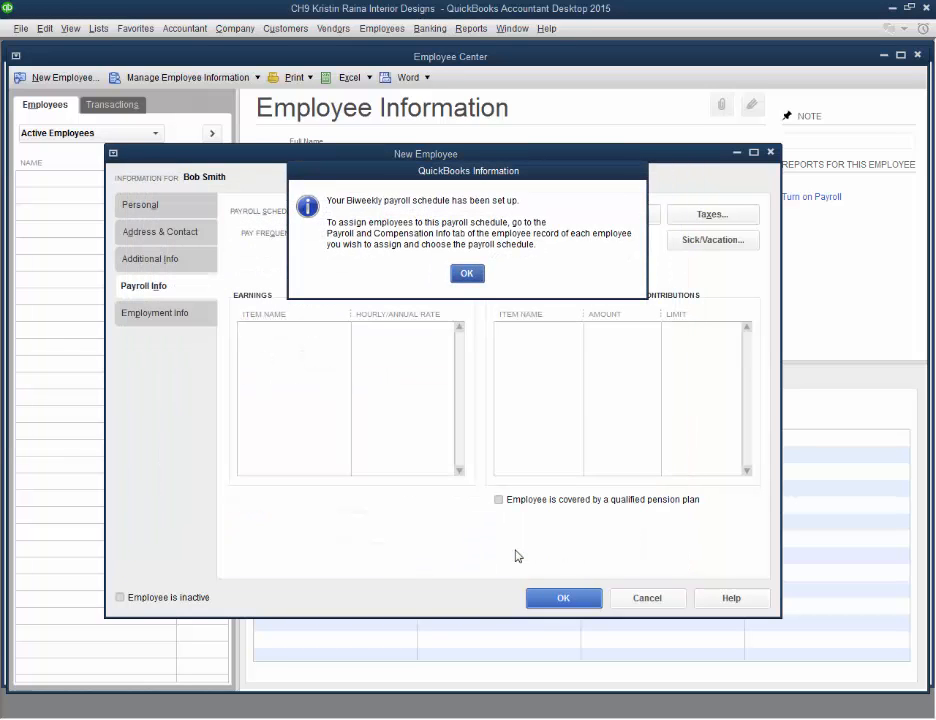
left_click(470, 274)
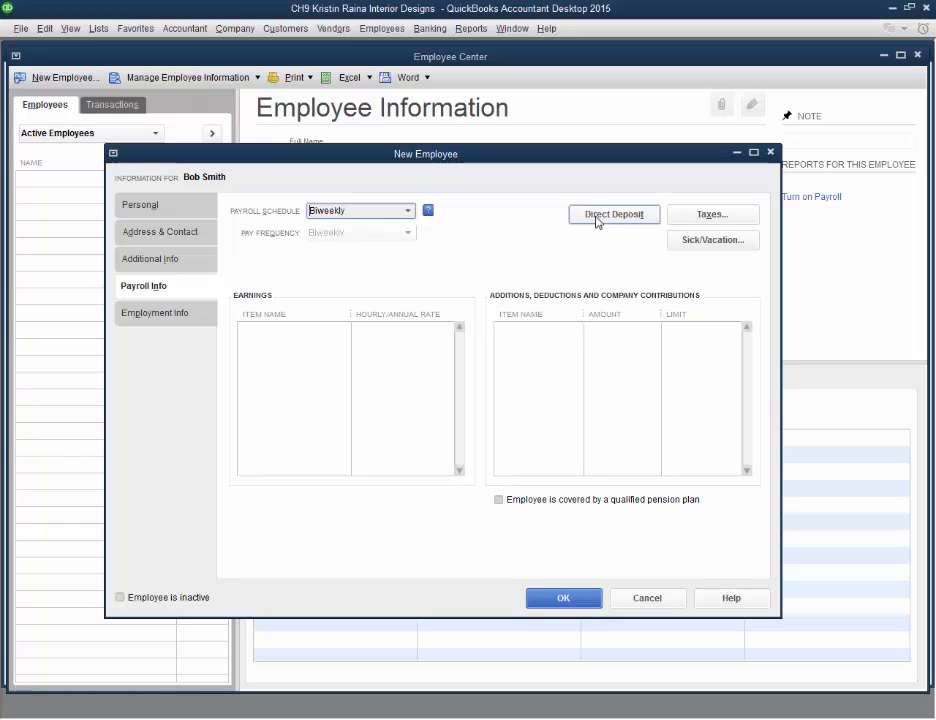
Review the employee's federal, state and other tax settings, then close the taxes dialog without saving
left_click(694, 215)
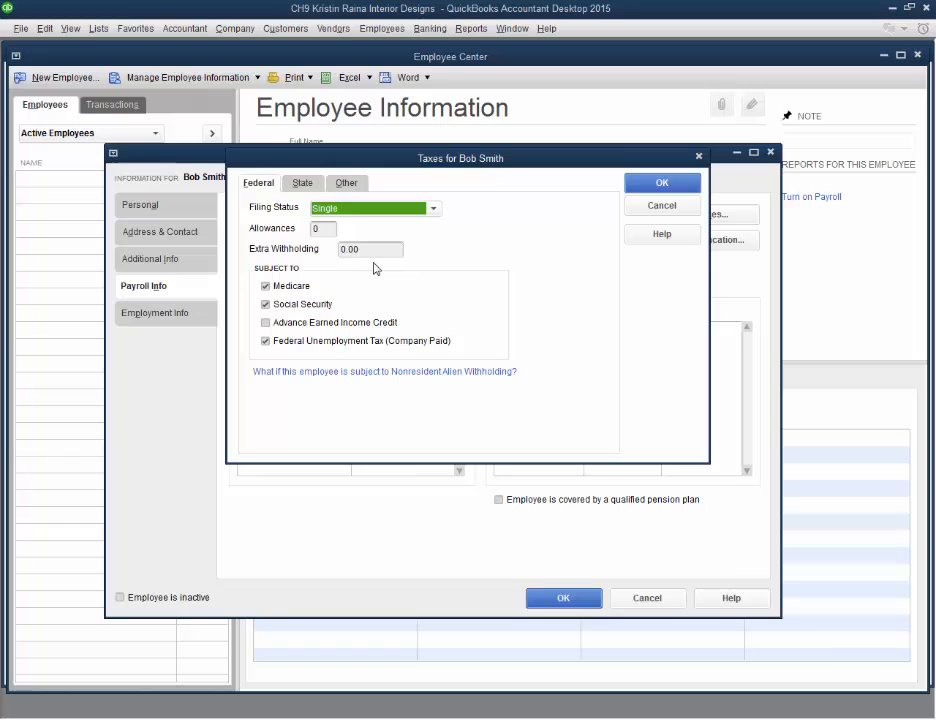
left_click(305, 186)
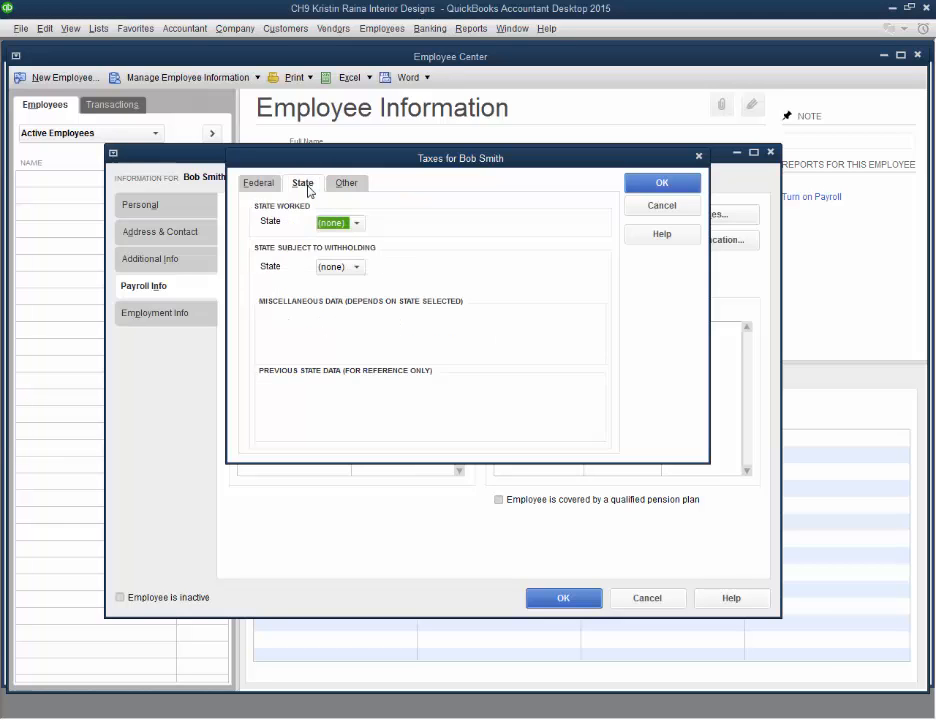
left_click(355, 186)
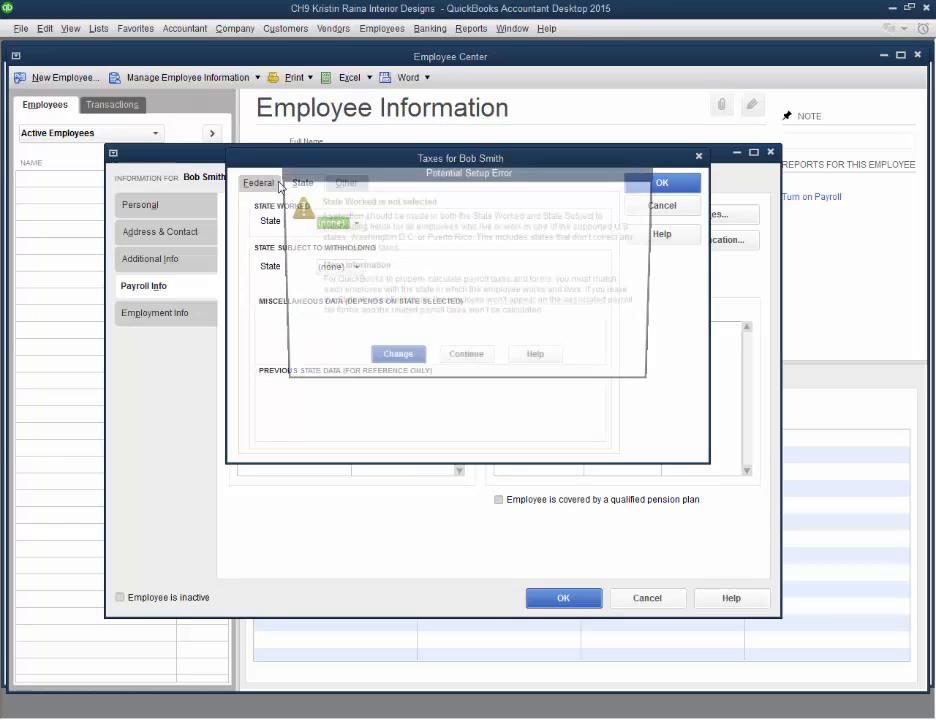
left_click(466, 361)
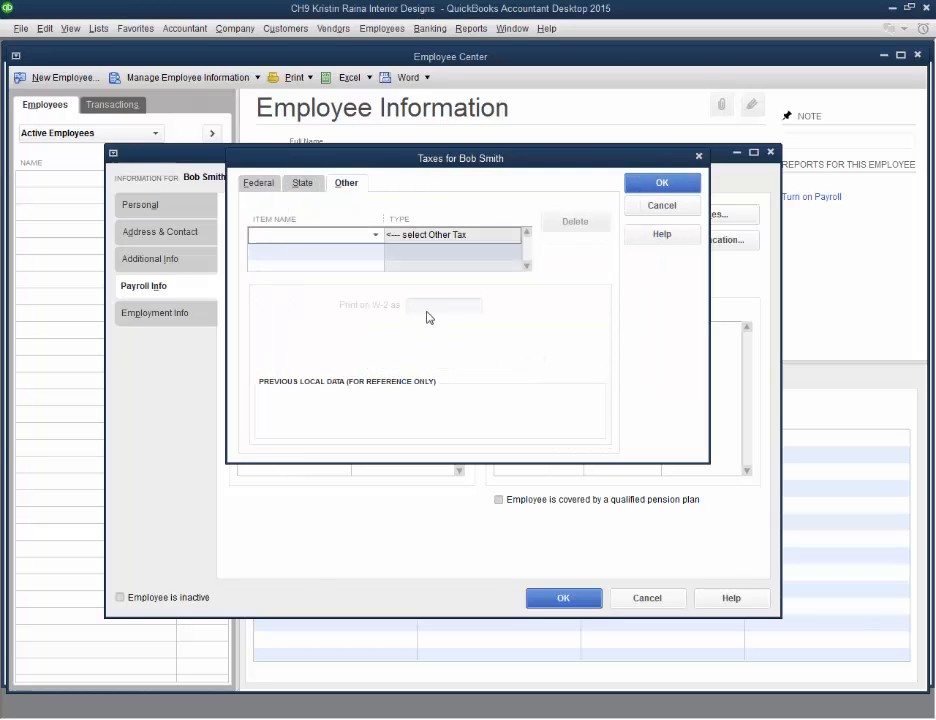
left_click(637, 205)
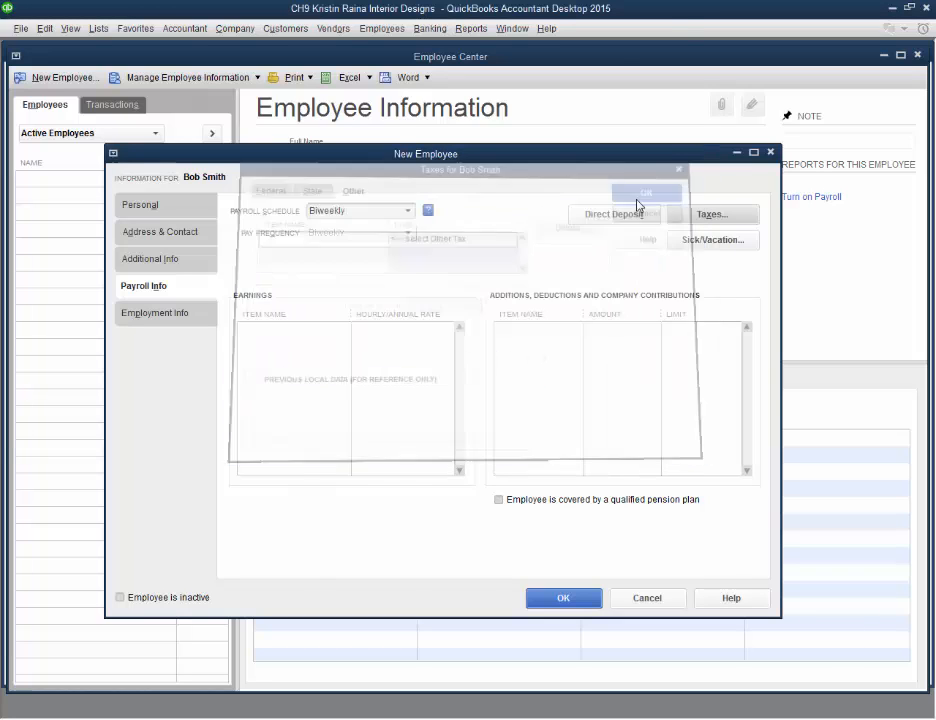
Set the employee's employment as Full-time in the employment info
left_click(163, 316)
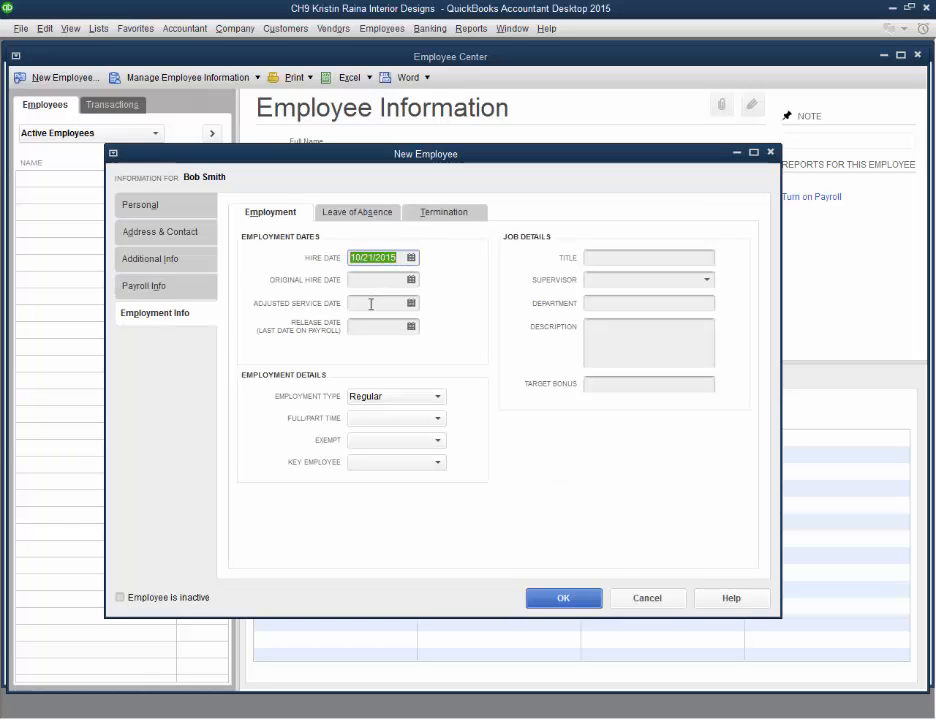
left_click(363, 328)
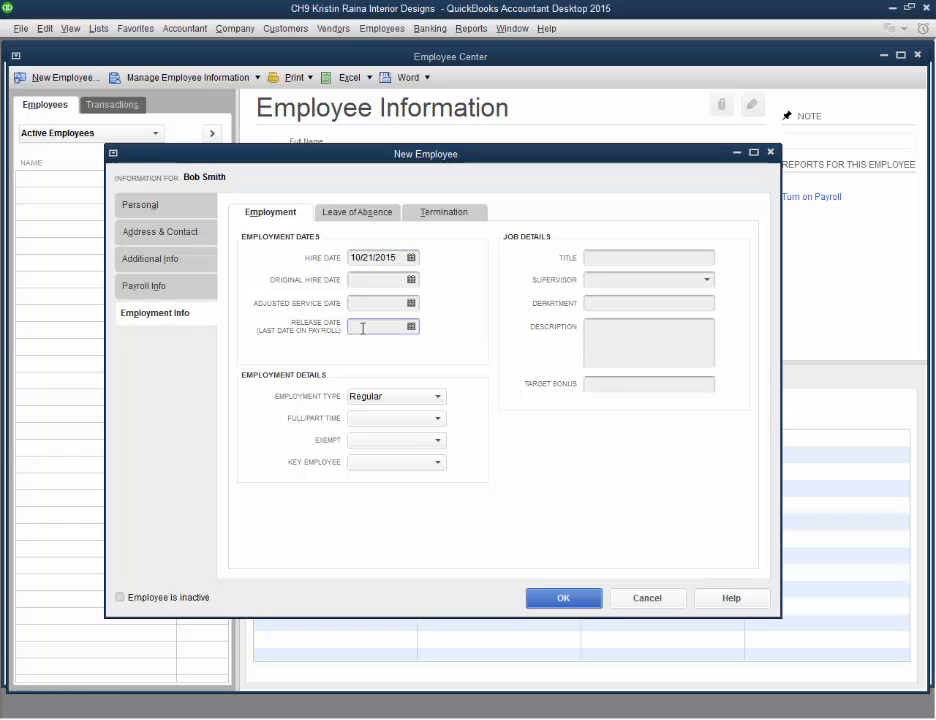
left_click(397, 419)
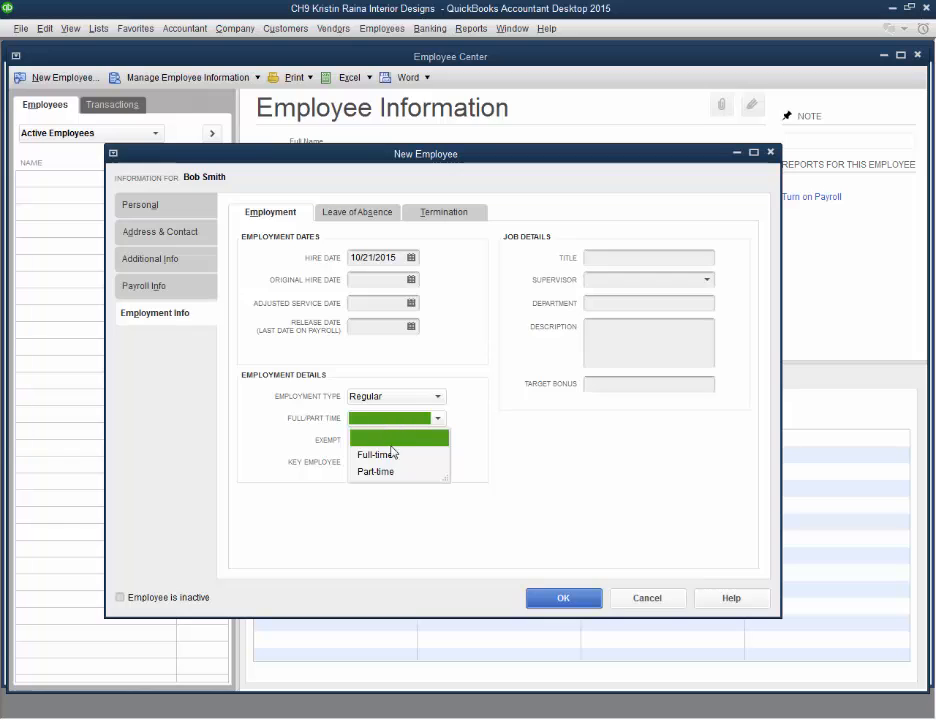
left_click(390, 456)
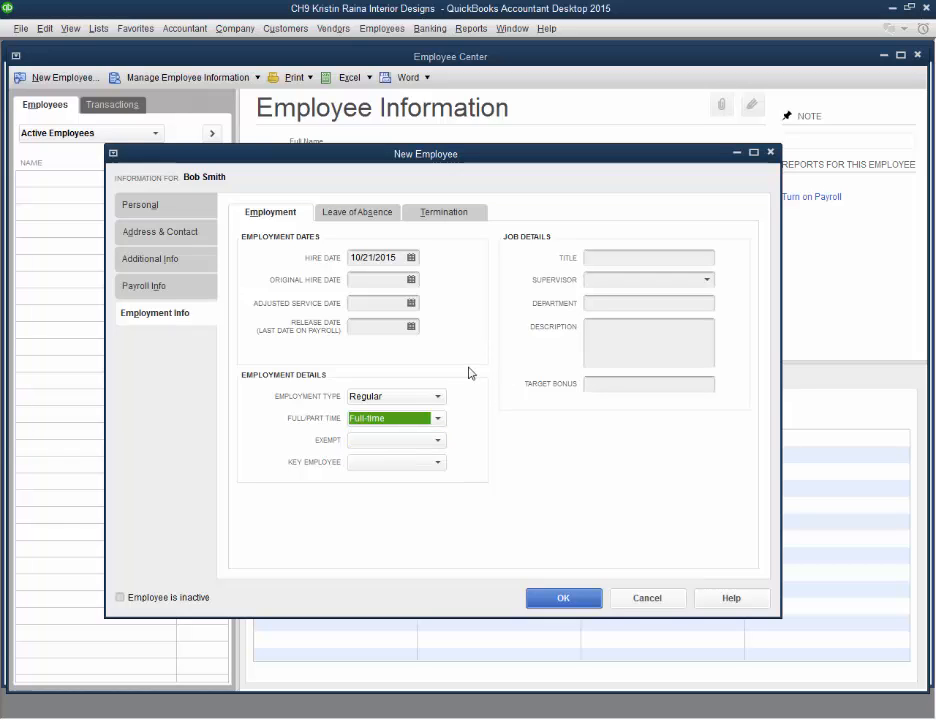
left_click(616, 260)
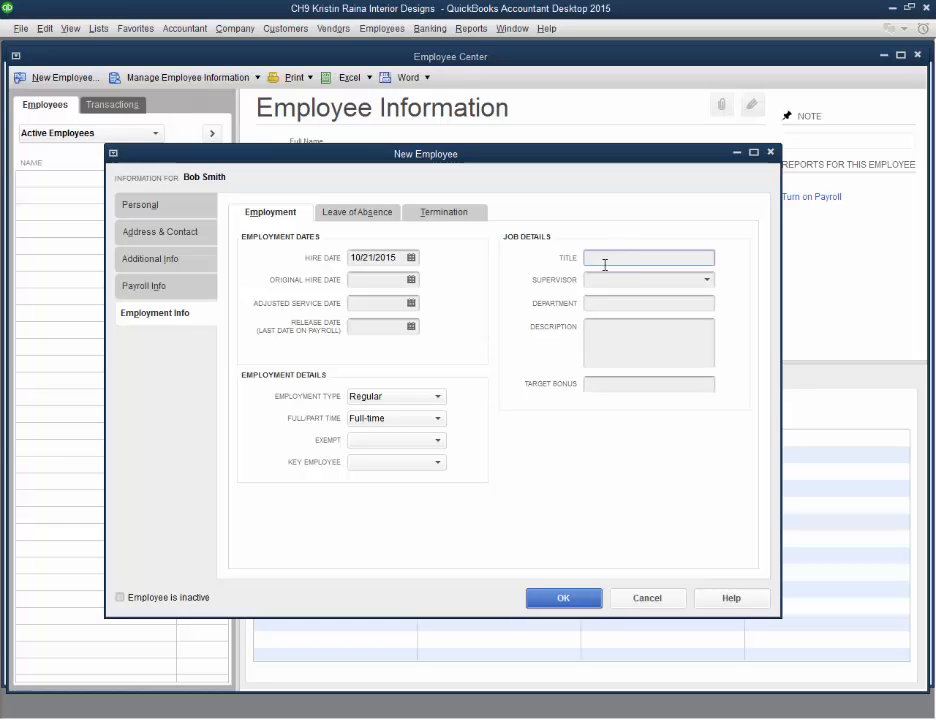
Add an Hourly Wages earning item at a rate of 15 to the employee's payroll info
left_click(162, 266)
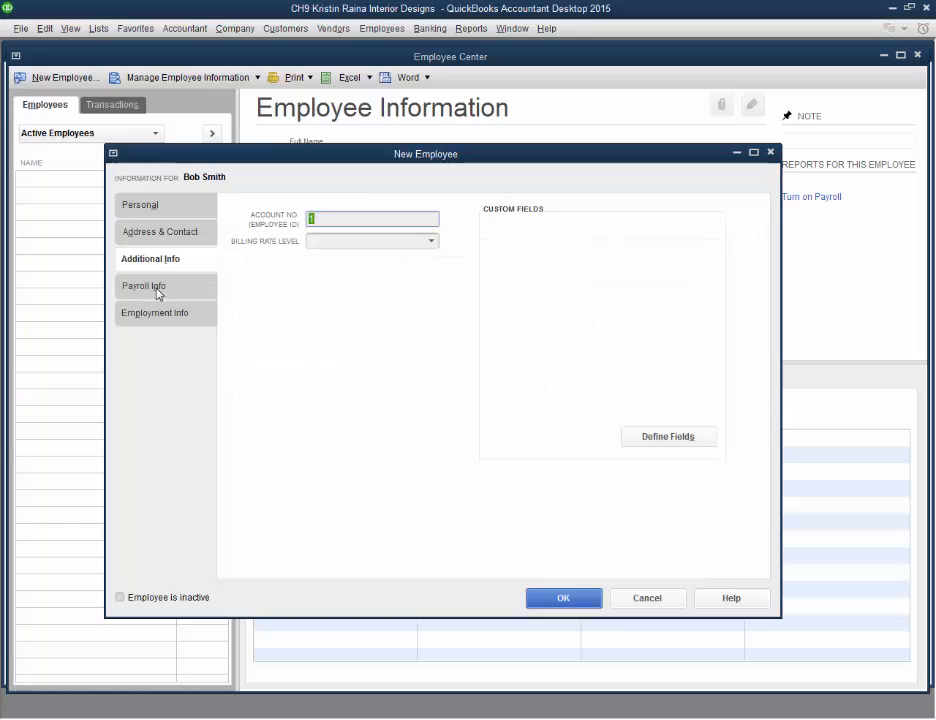
left_click(150, 287)
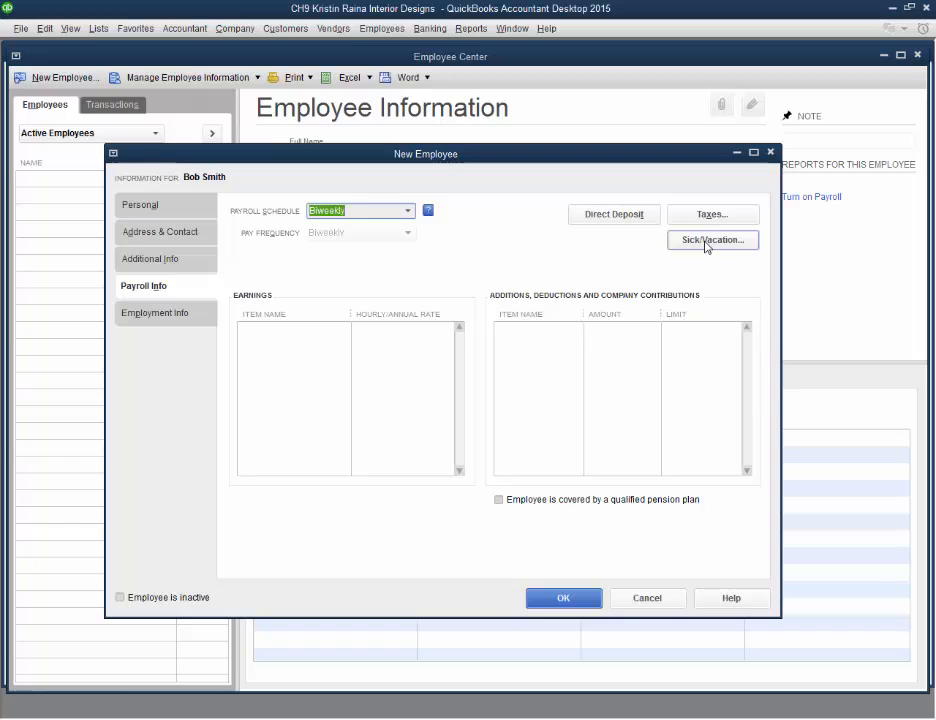
left_click(317, 336)
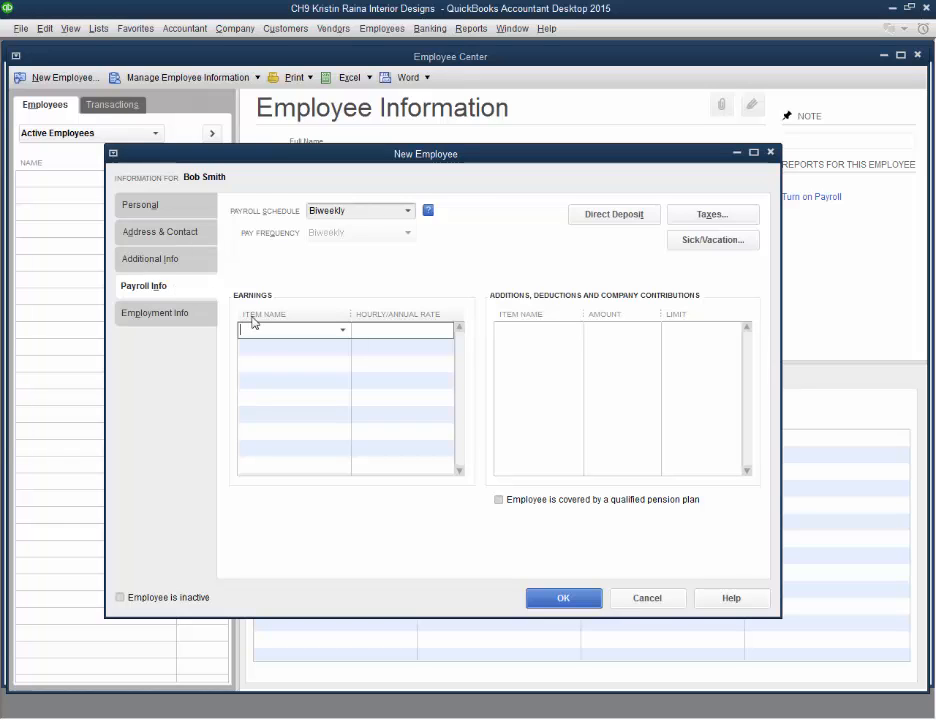
left_click(343, 330)
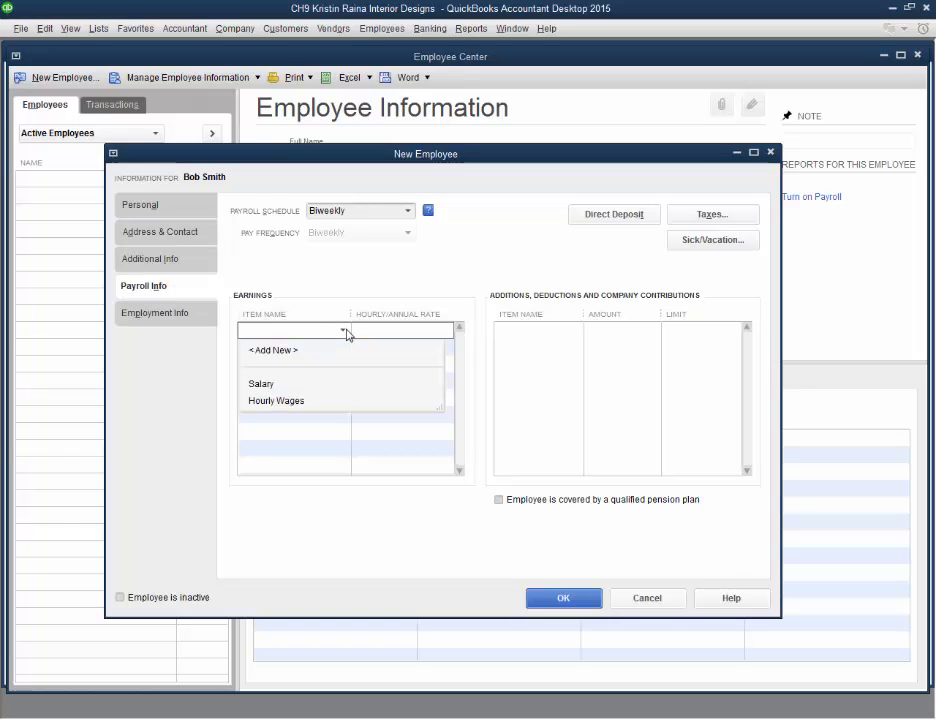
left_click(273, 401)
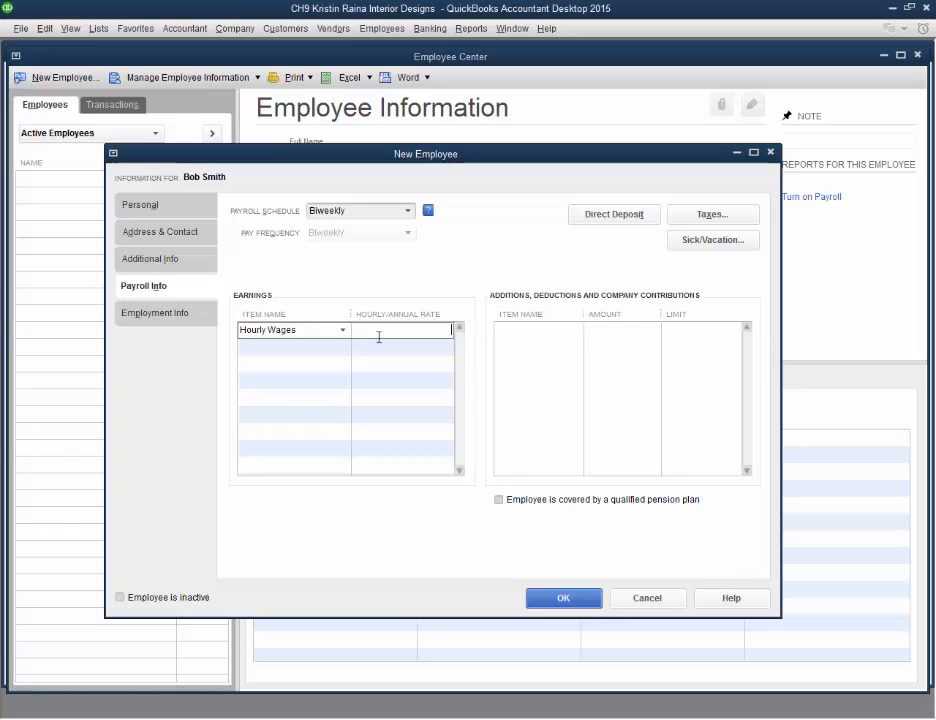
type("15")
key("Tab")
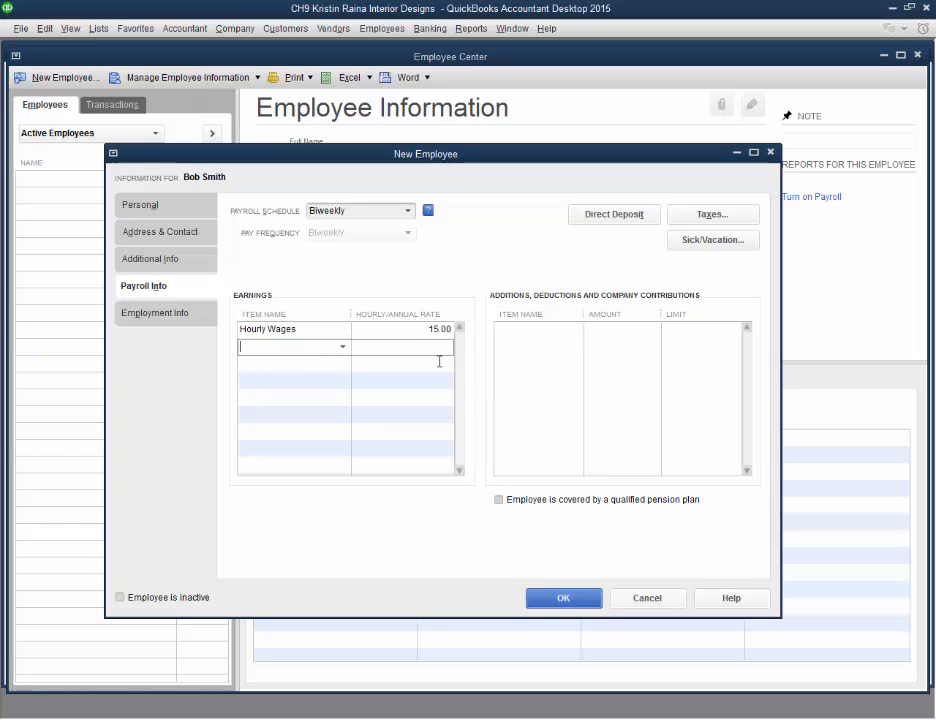
Set both the state worked and the state subject to withholding to MN in the employee's taxes and accept them
left_click(434, 330)
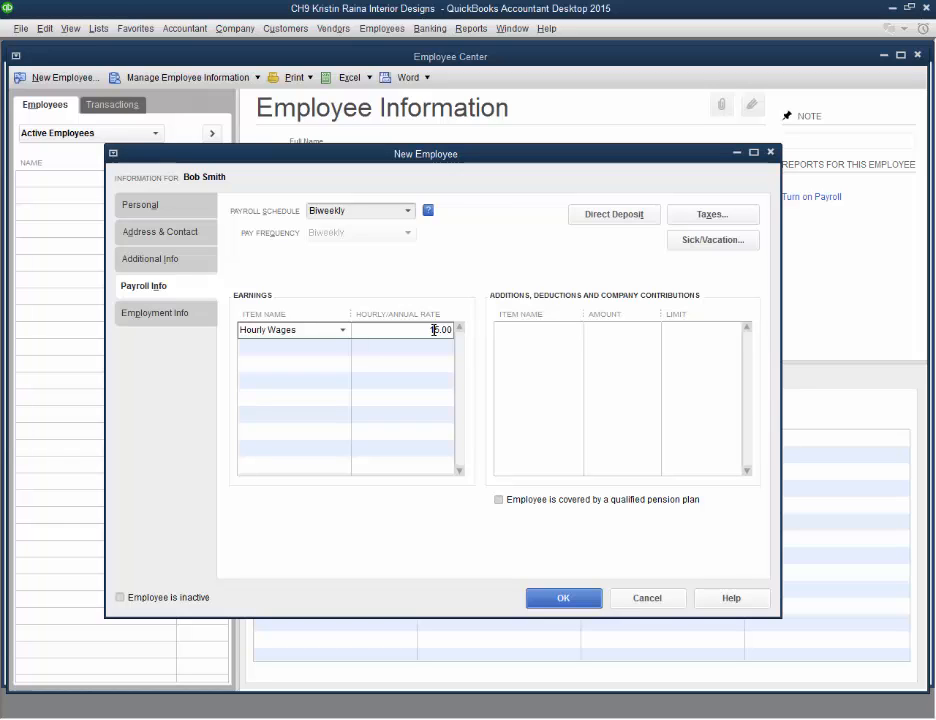
key("alt+x")
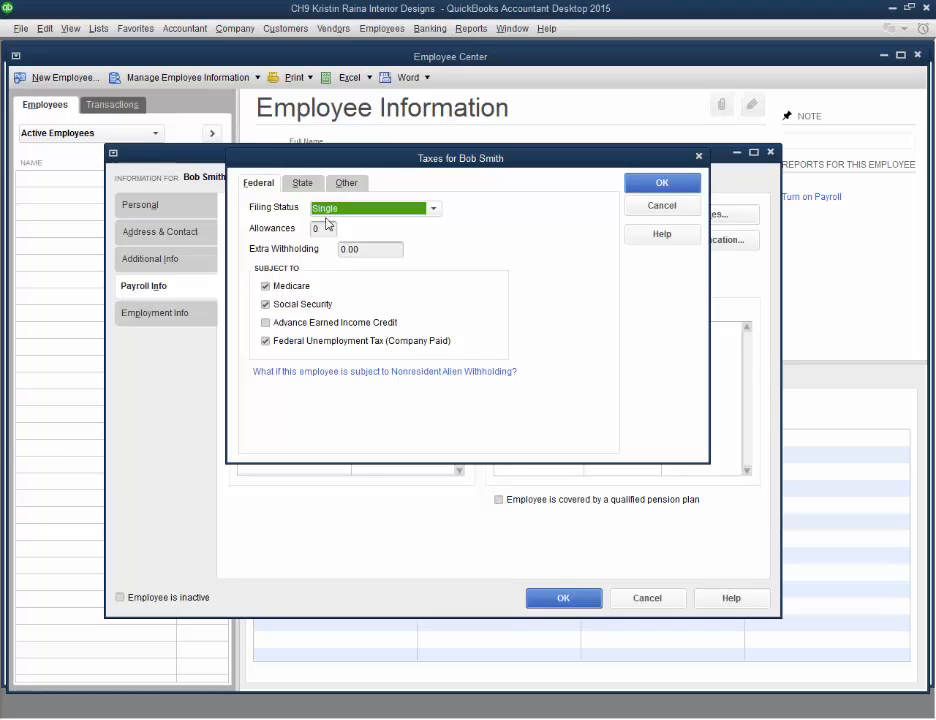
left_click(297, 184)
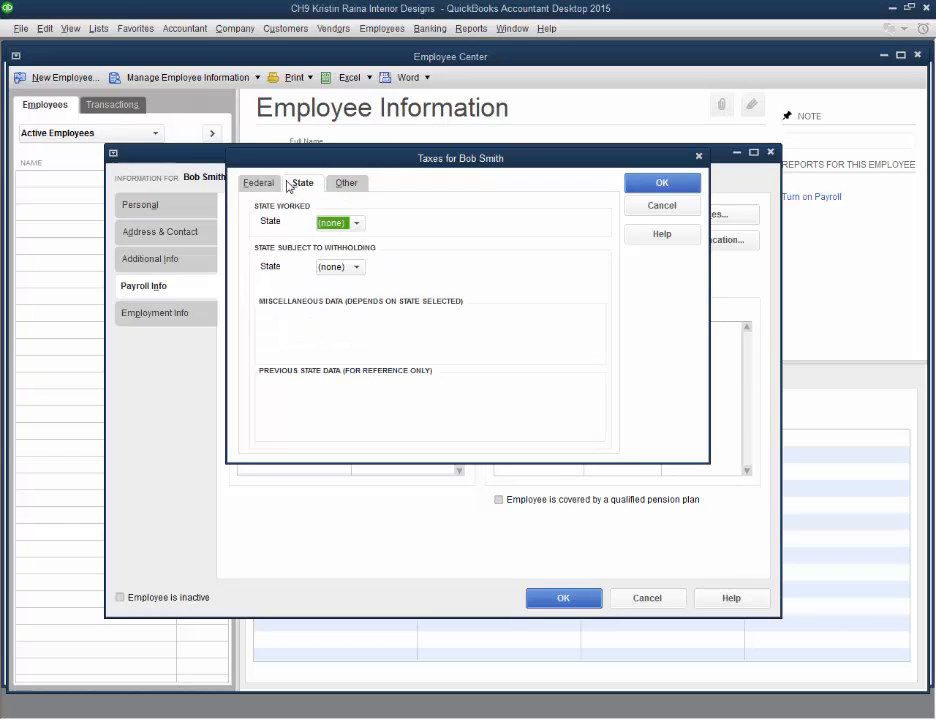
left_click(358, 224)
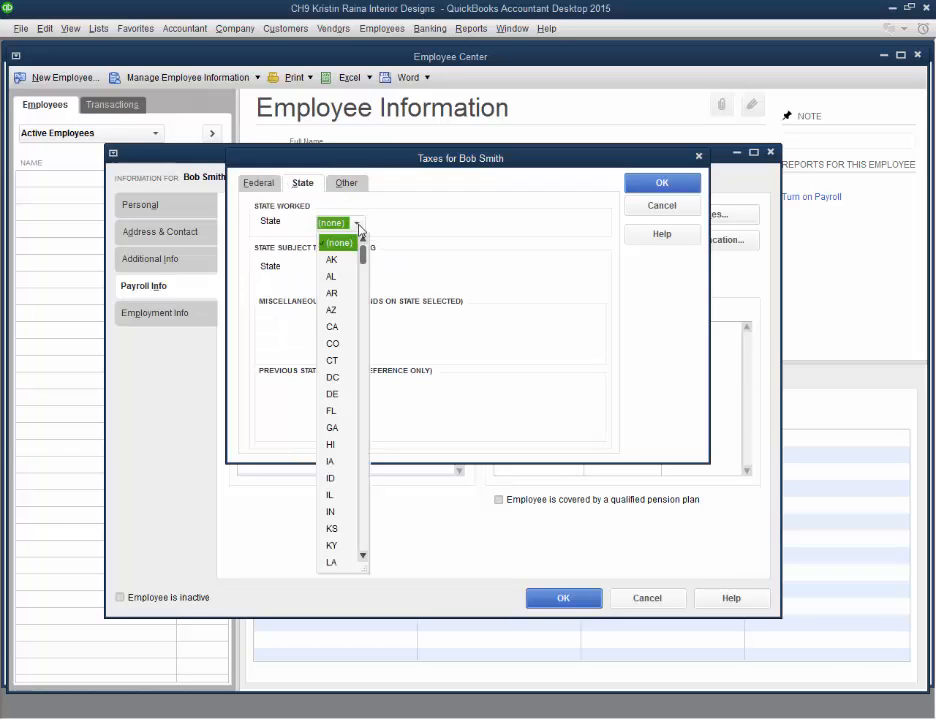
left_click_drag(359, 255, 361, 288)
scroll(346, 535, "down", 2)
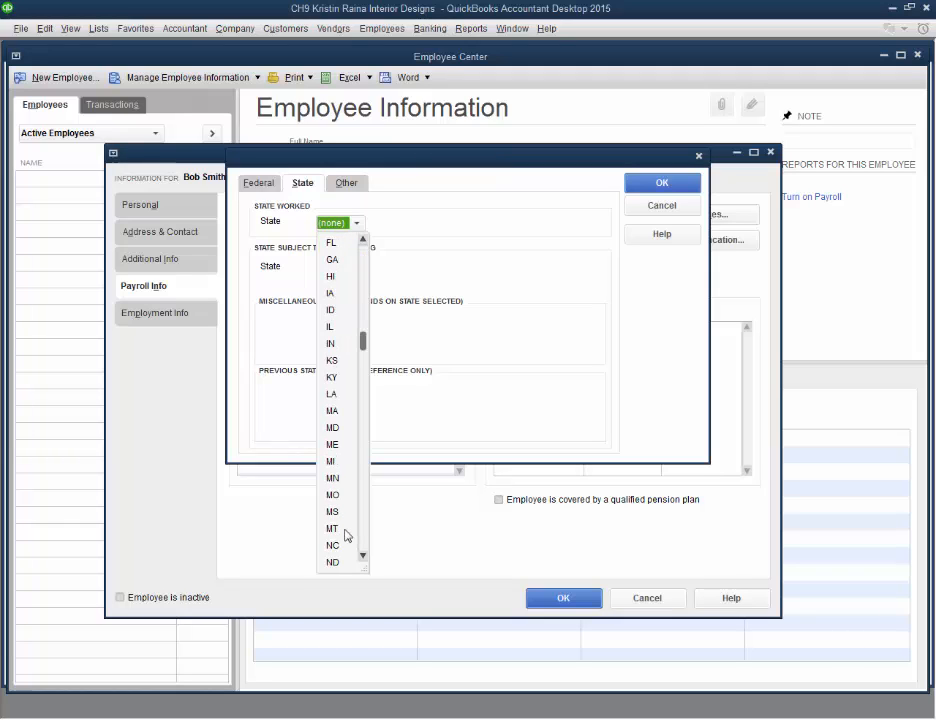
left_click(334, 478)
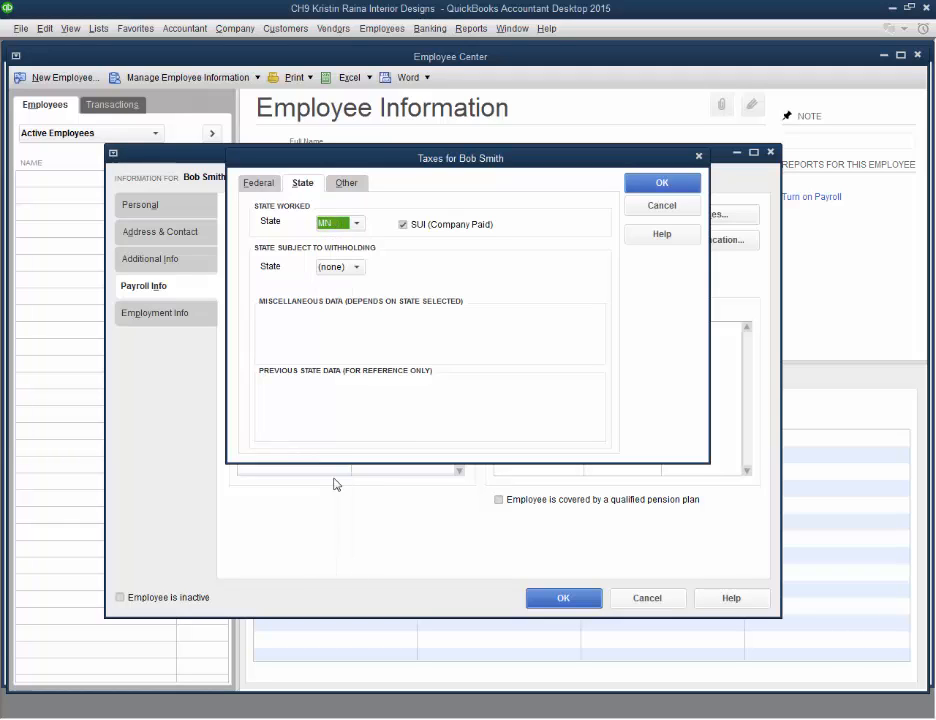
left_click(359, 272)
left_click_drag(363, 283, 340, 442)
left_click(334, 539)
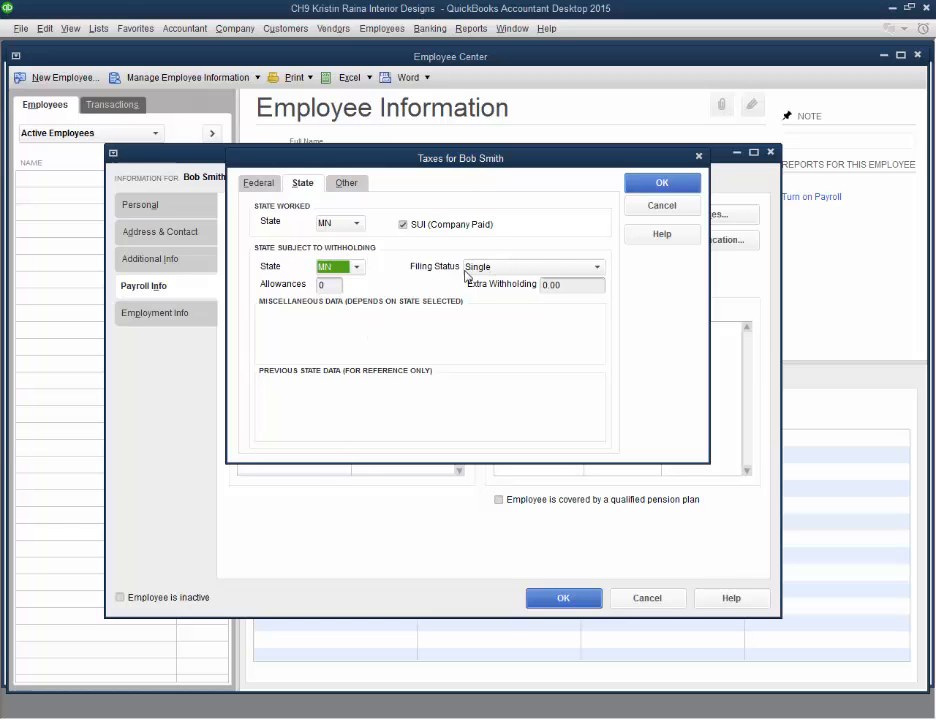
left_click(566, 284)
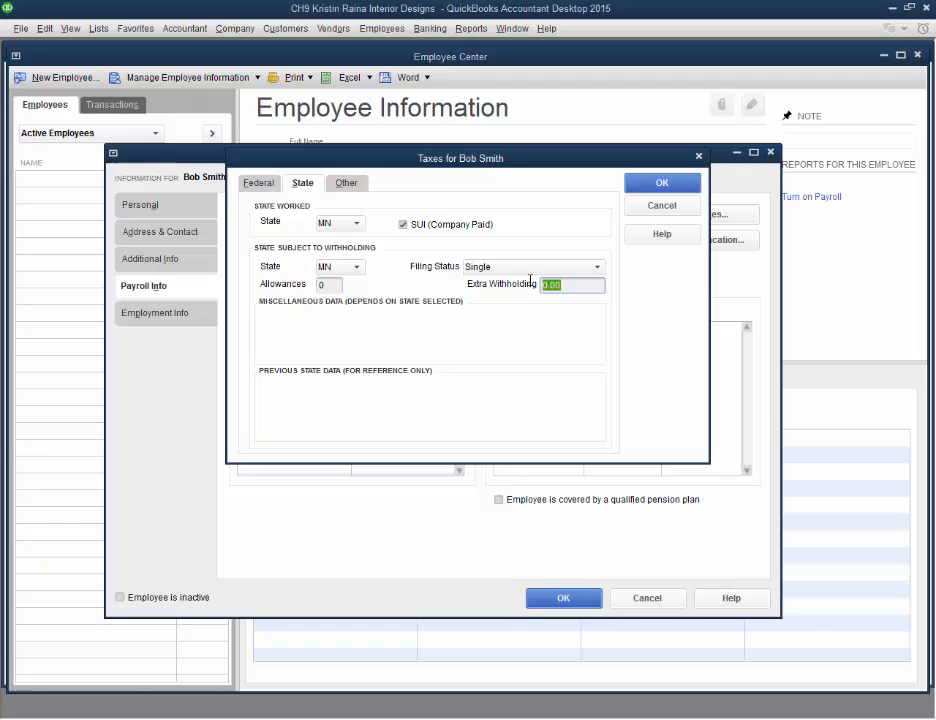
left_click(270, 189)
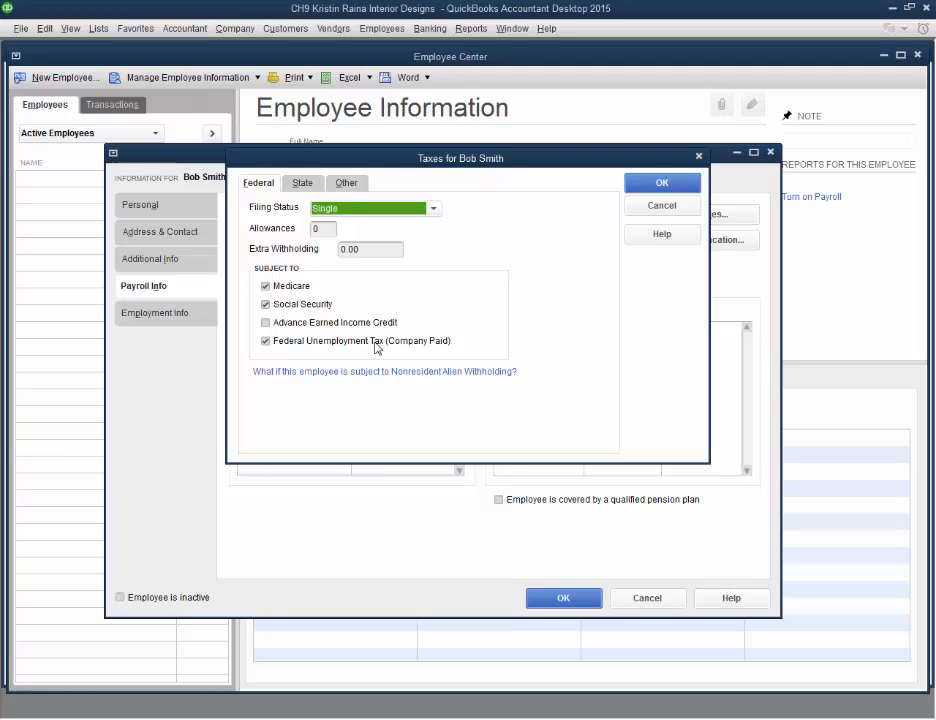
left_click(303, 183)
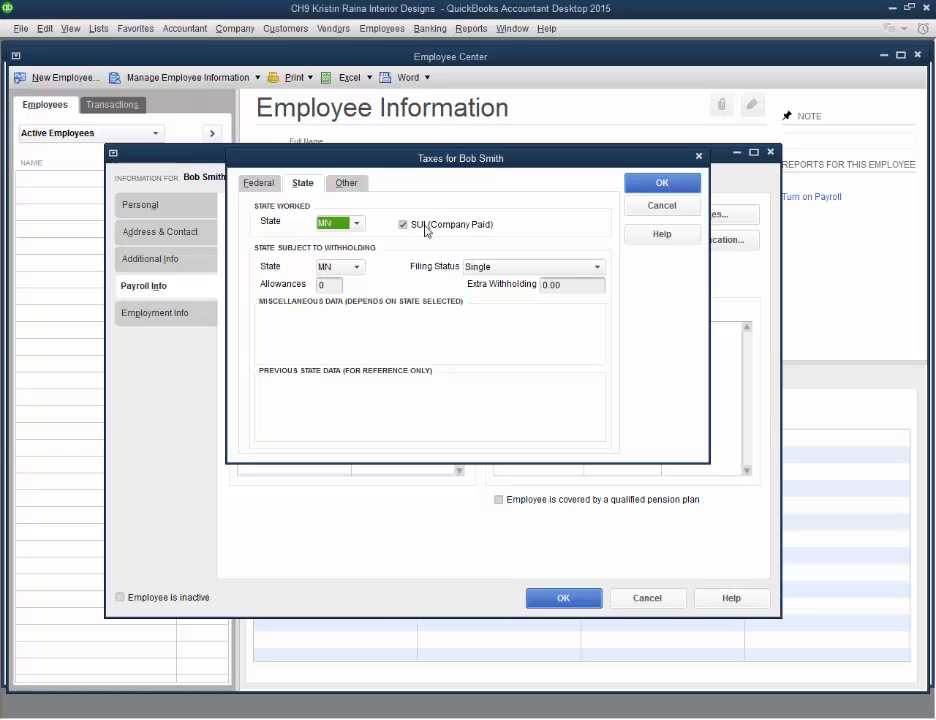
key("Return")
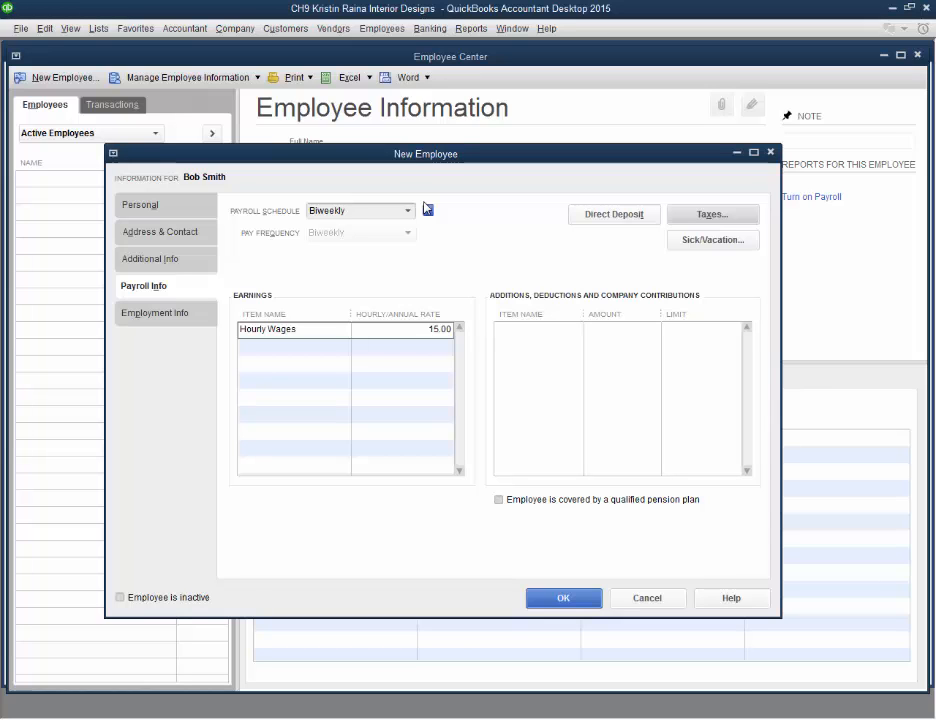
Open the chart of accounts and examine the payroll liability accounts
key("ctrl+a")
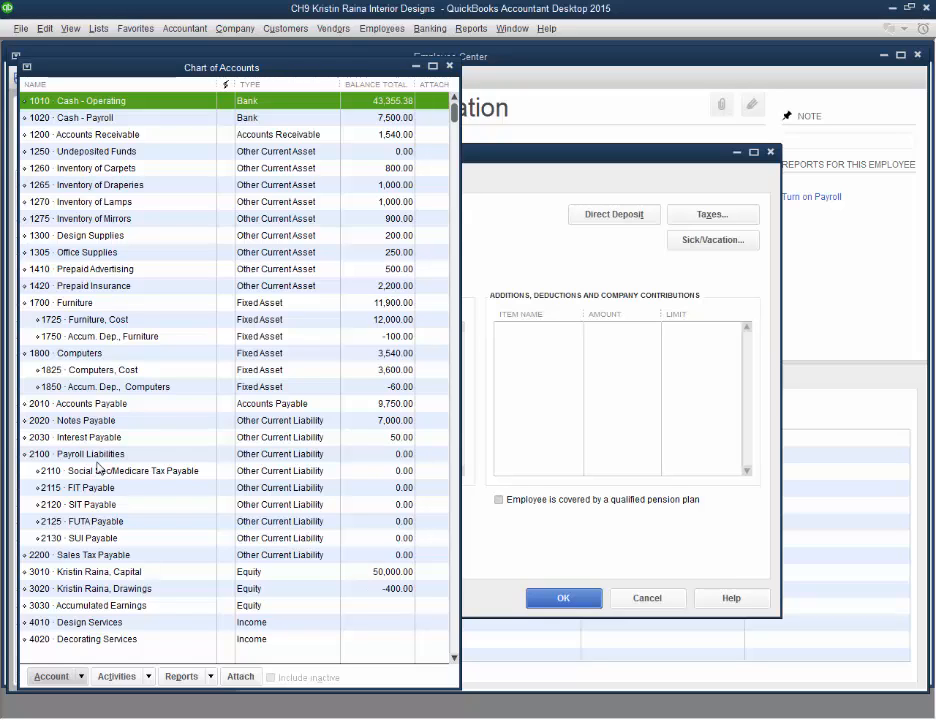
left_click(100, 477)
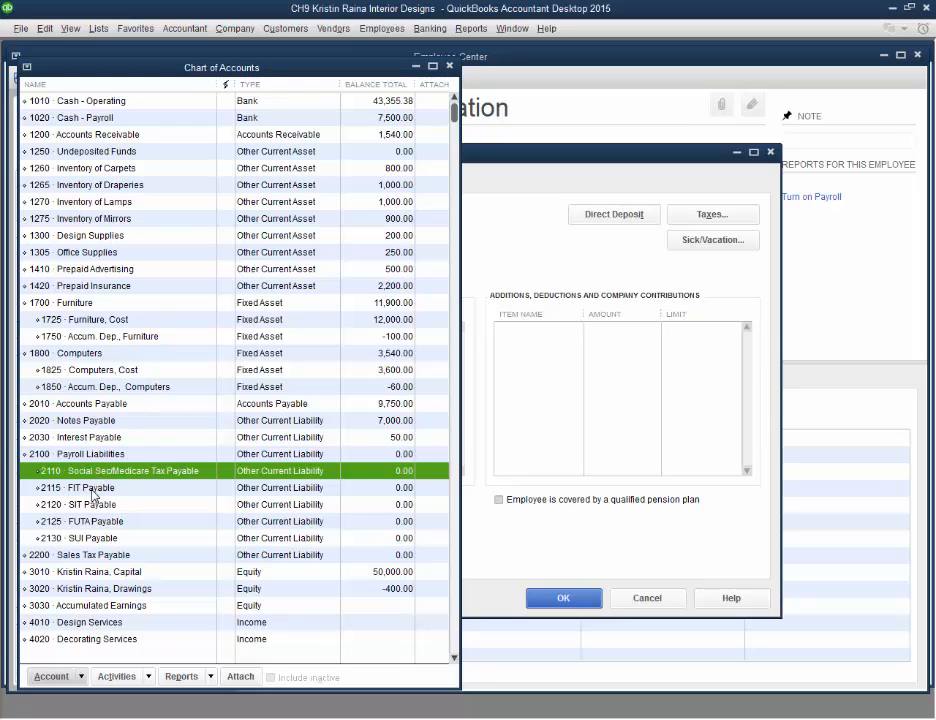
left_click(93, 491)
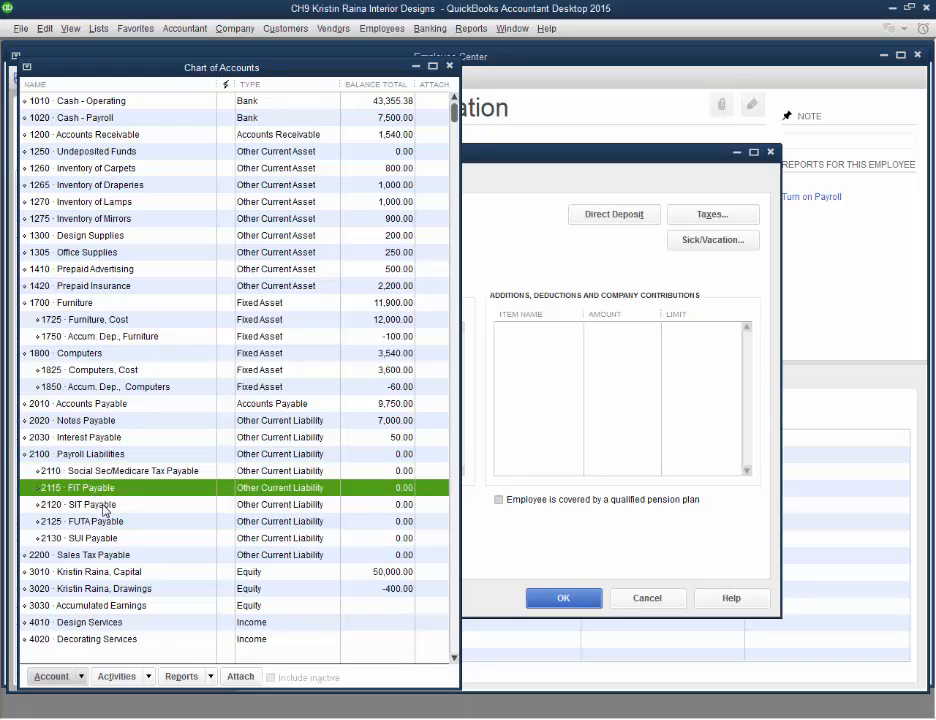
left_click(103, 507)
left_click(102, 524)
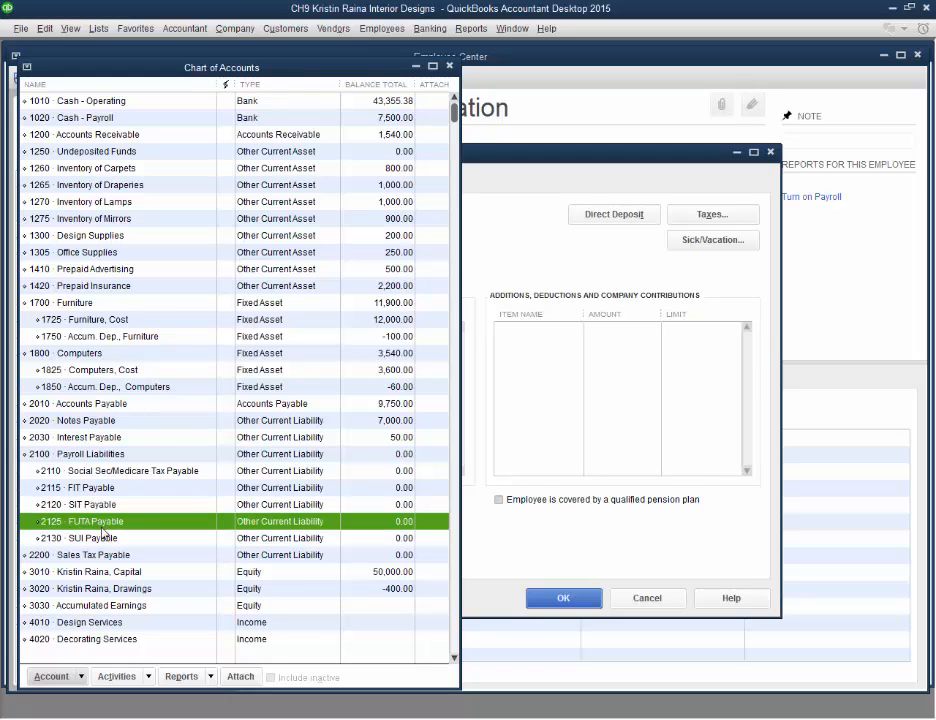
Inspect the payroll liability sub-accounts and scroll through the payroll expense accounts in the chart of accounts
left_click(104, 540)
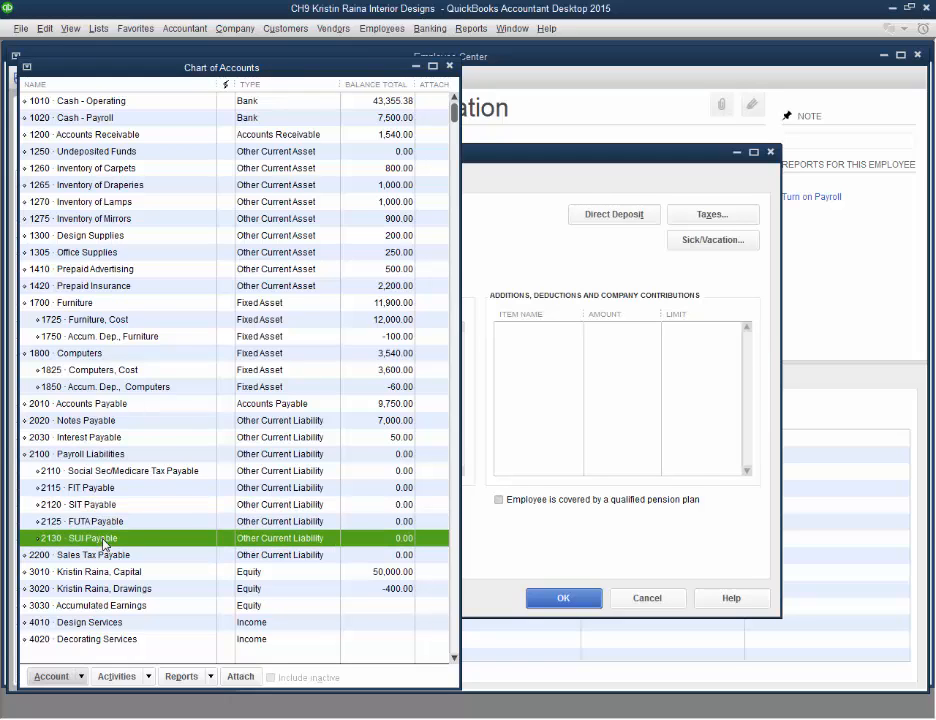
left_click(110, 473)
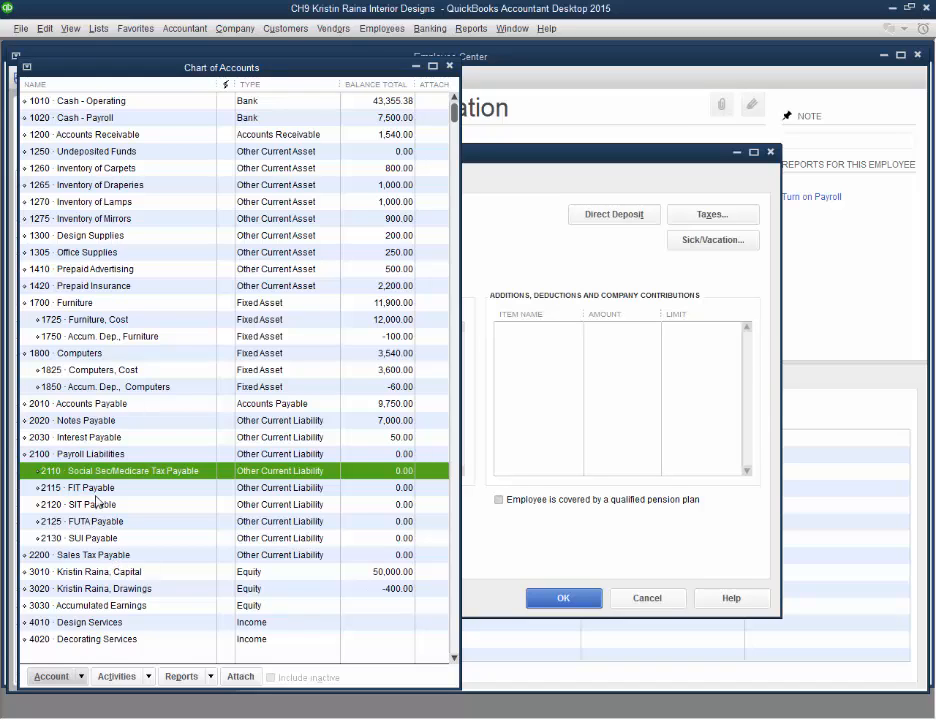
left_click(55, 676)
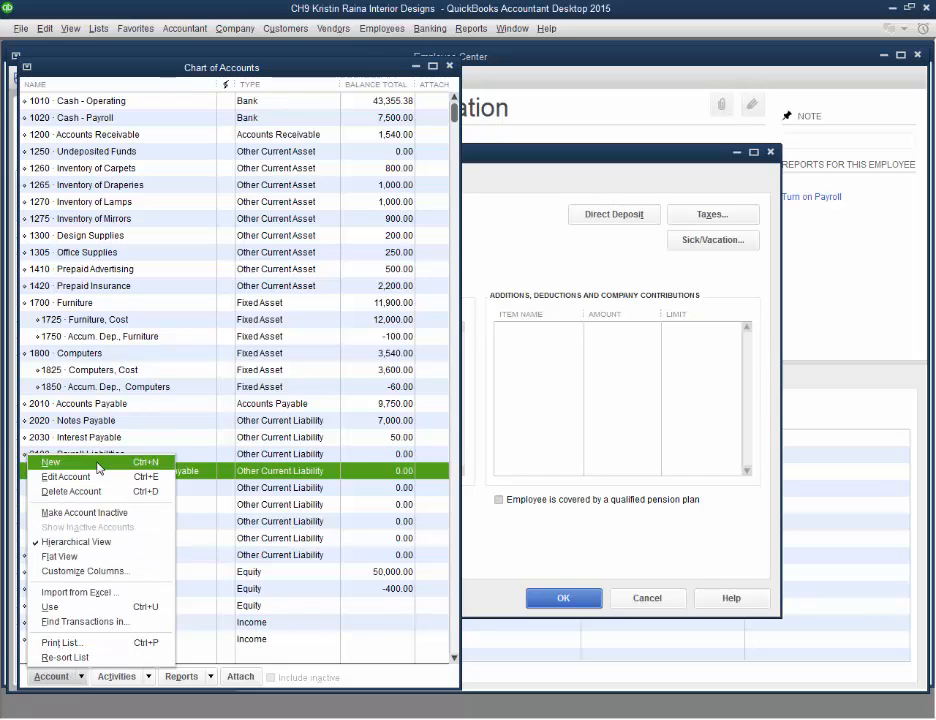
left_click(216, 474)
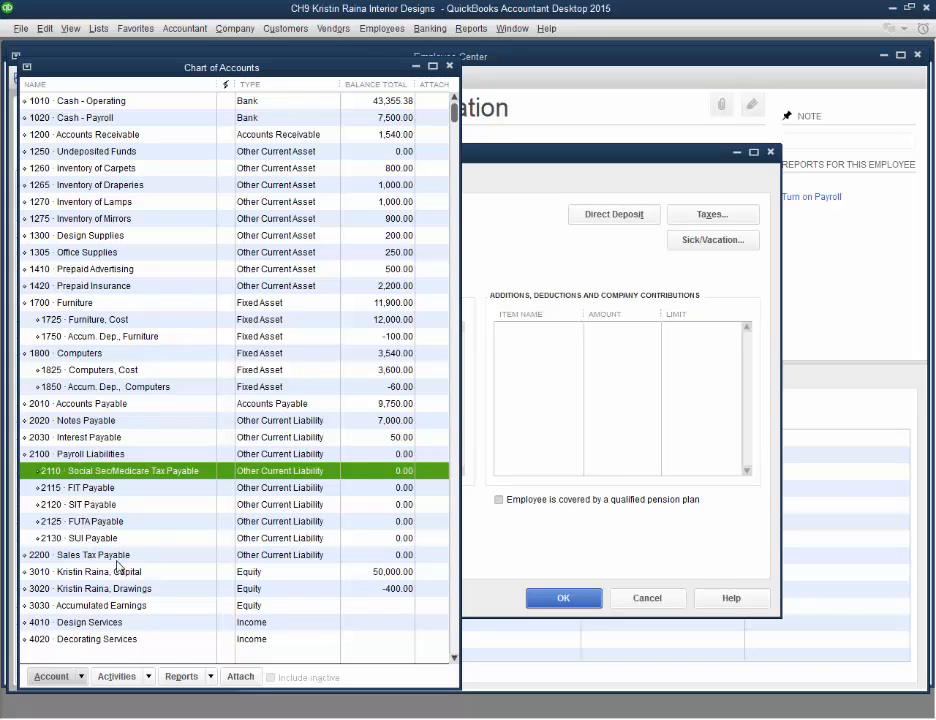
scroll(118, 566, "down", 9)
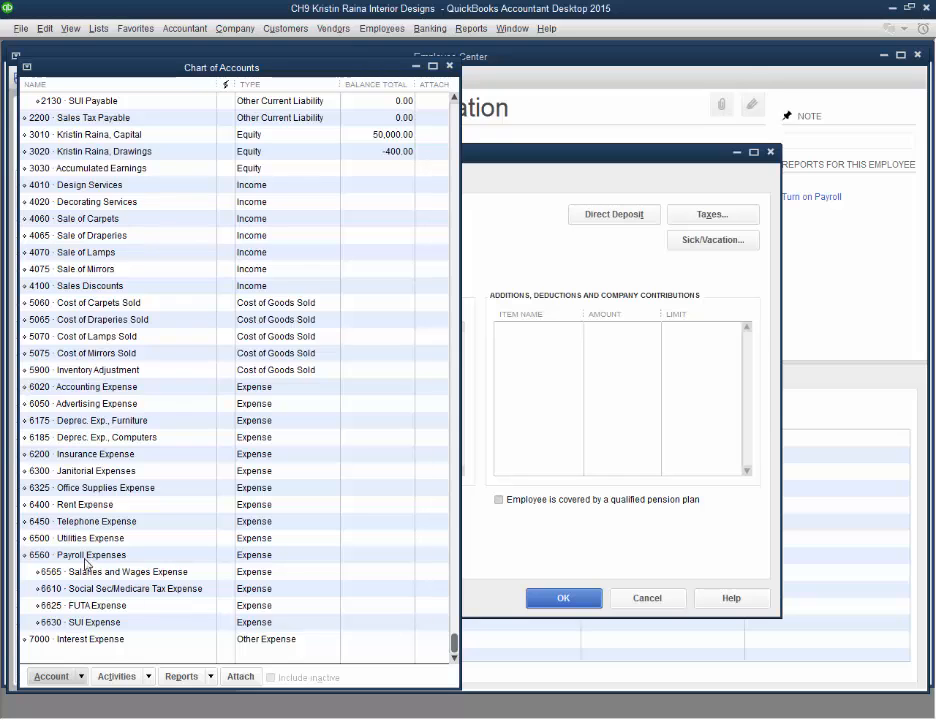
scroll(88, 616, "up", 9)
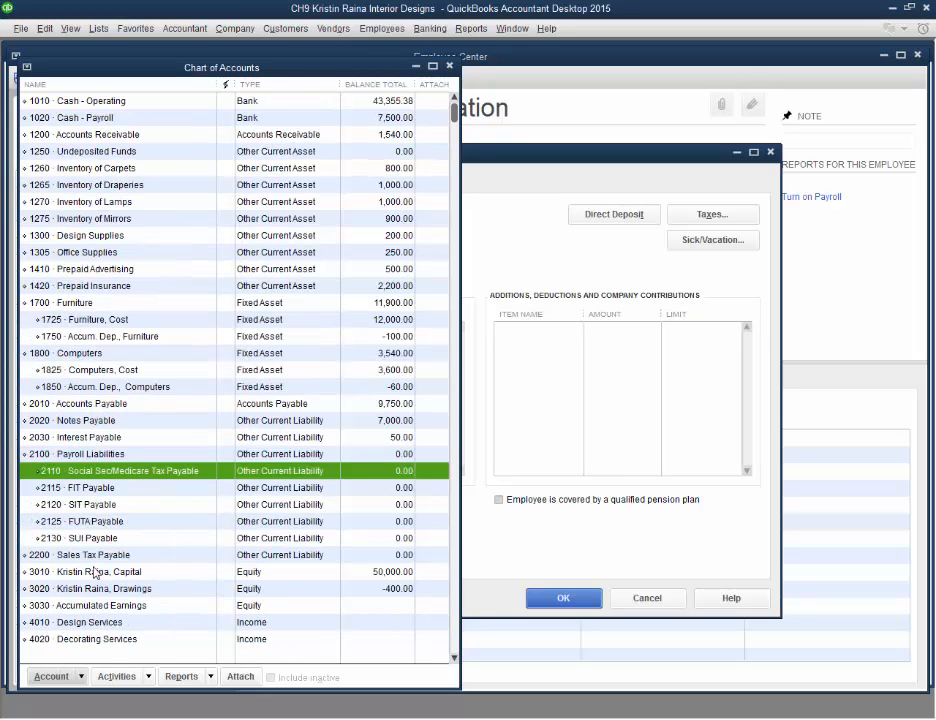
Open the payroll item list and step through each payroll item's type, rate, limit and agency
left_click(99, 30)
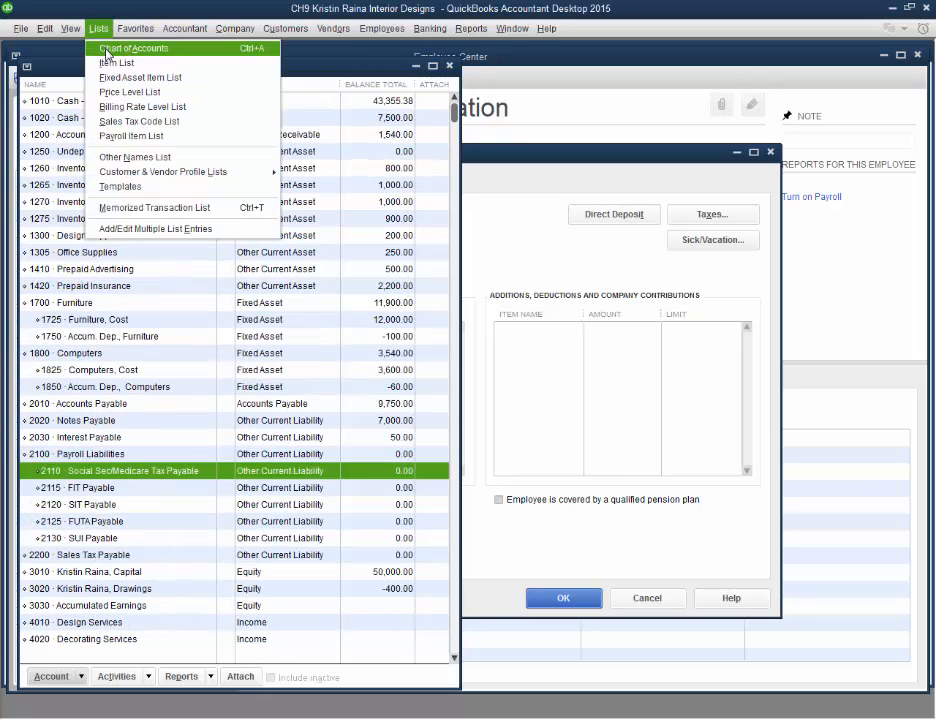
left_click(128, 137)
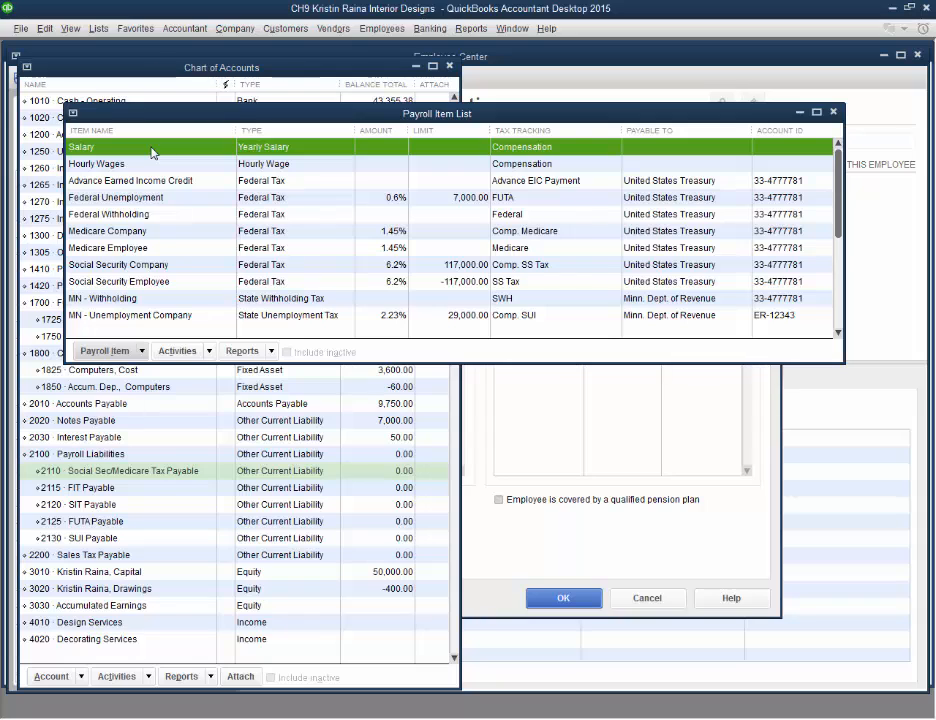
left_click(484, 506)
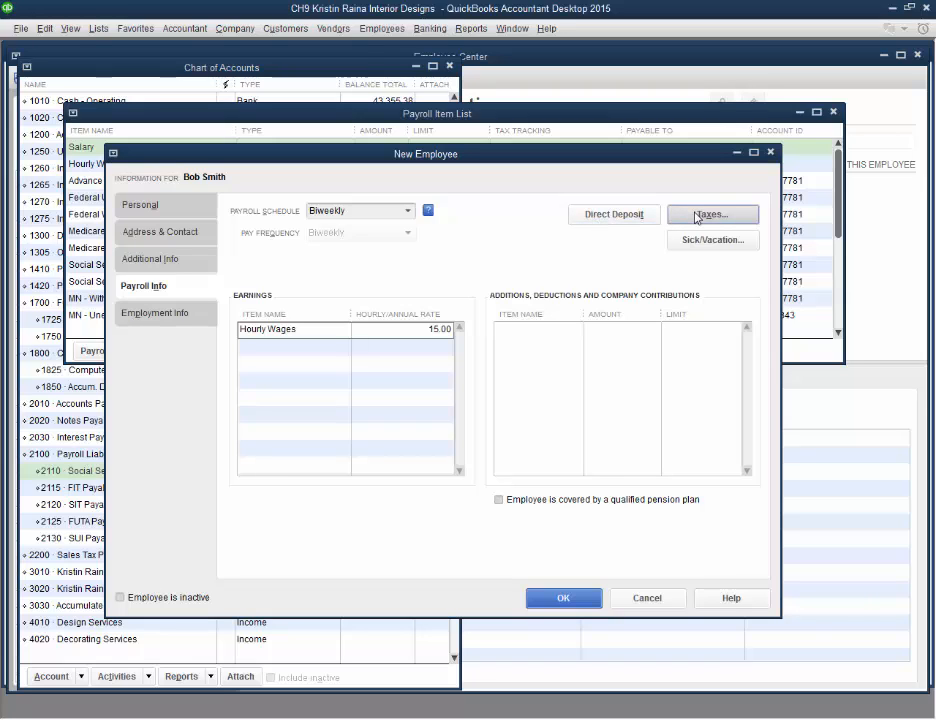
left_click(512, 121)
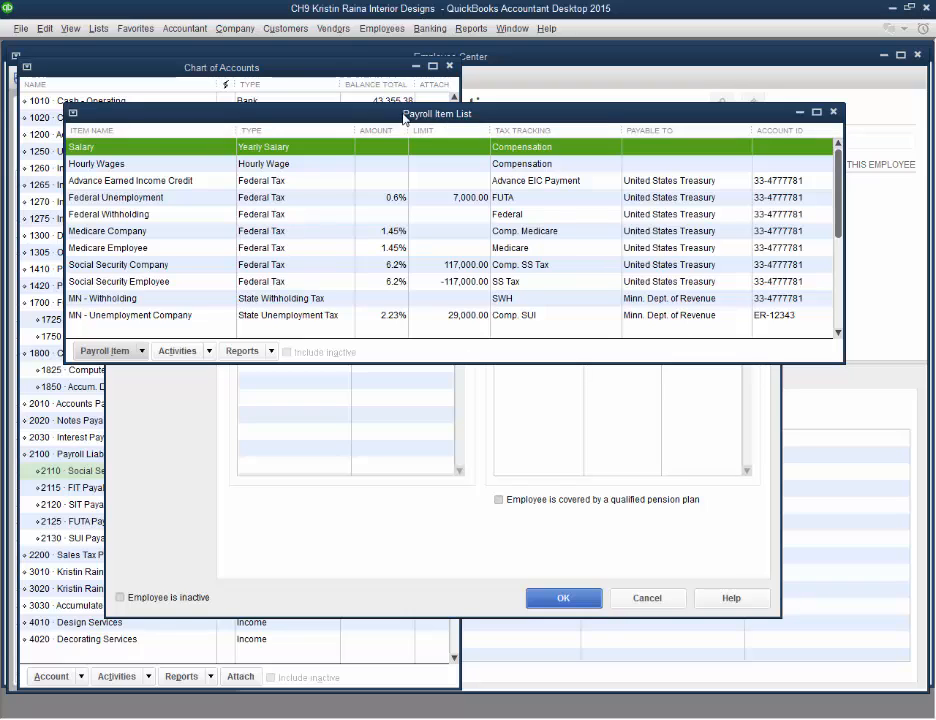
left_click(98, 28)
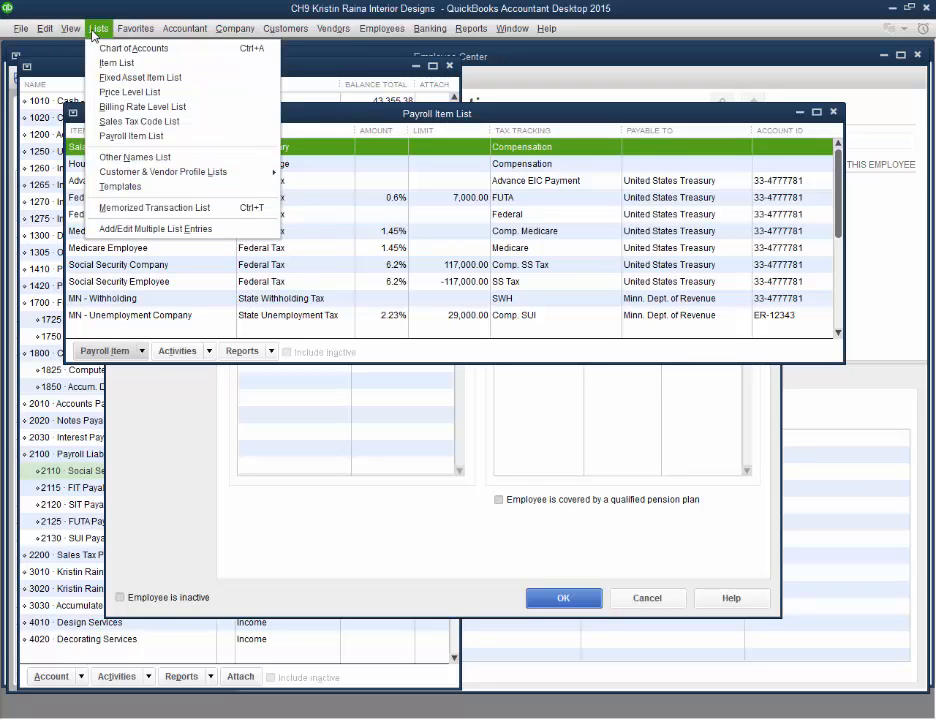
left_click(128, 136)
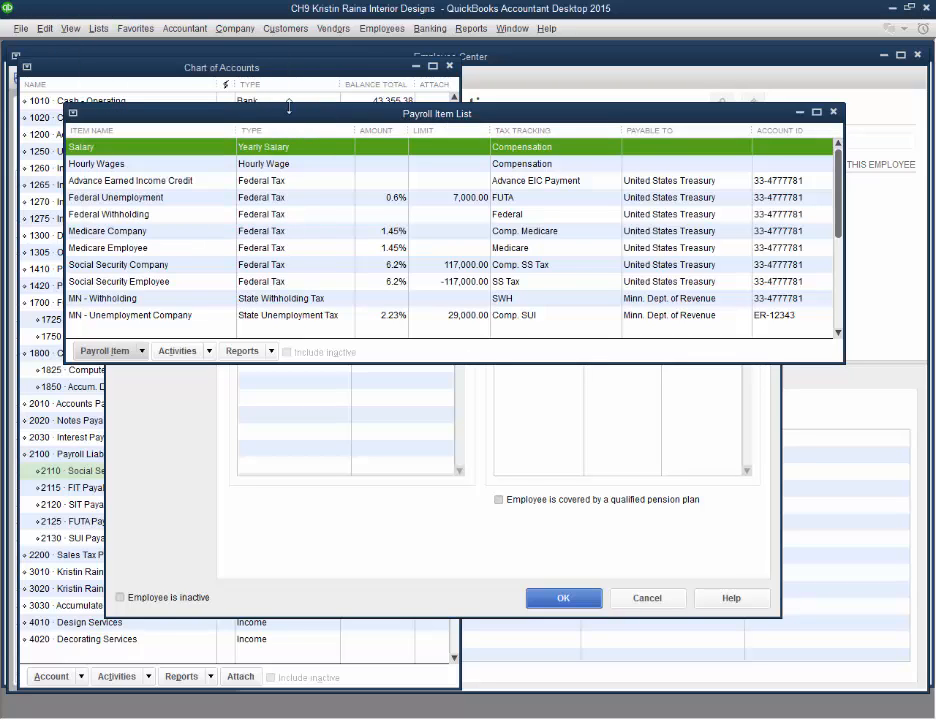
left_click(105, 163)
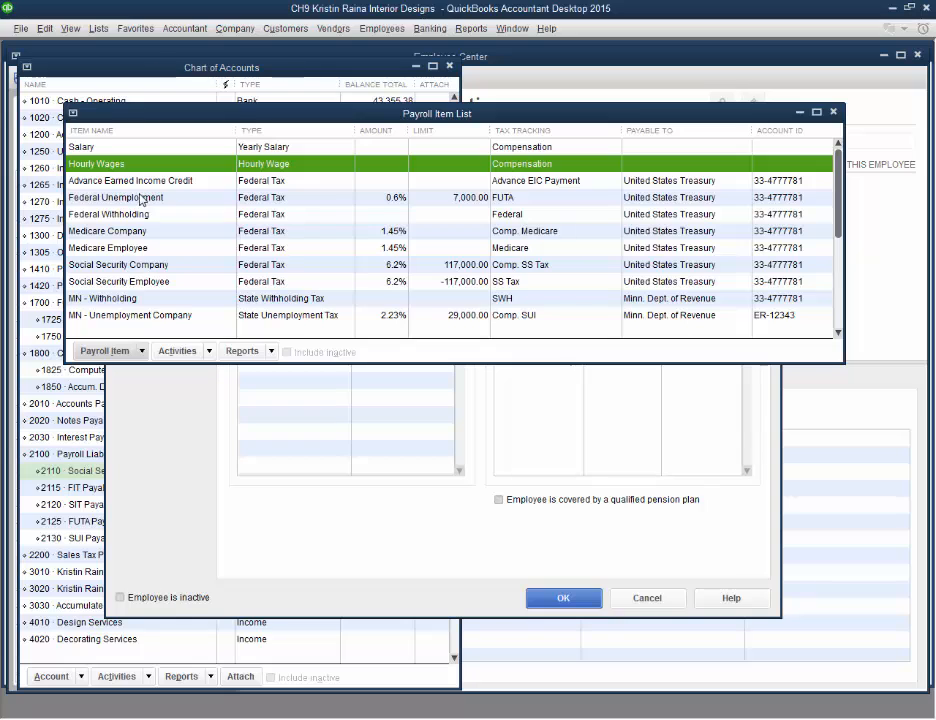
left_click(143, 198)
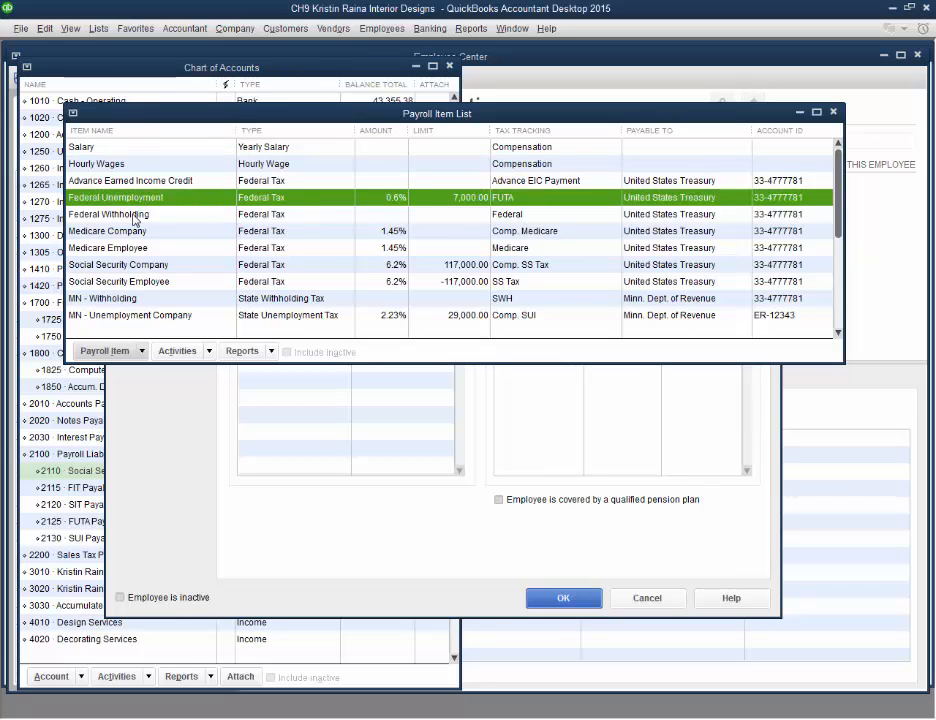
left_click(135, 216)
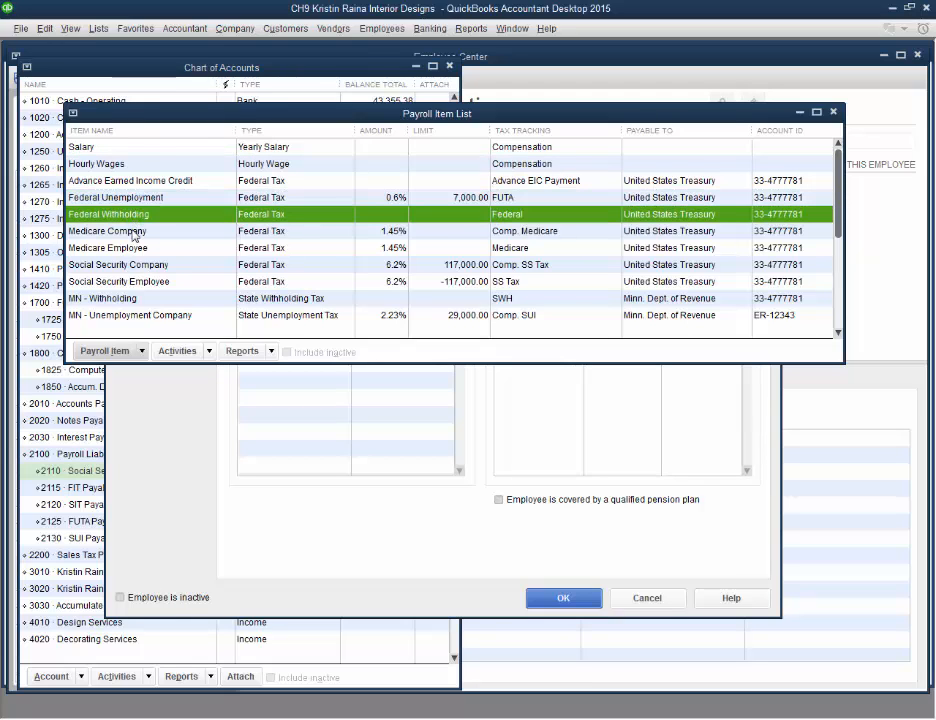
left_click(133, 233)
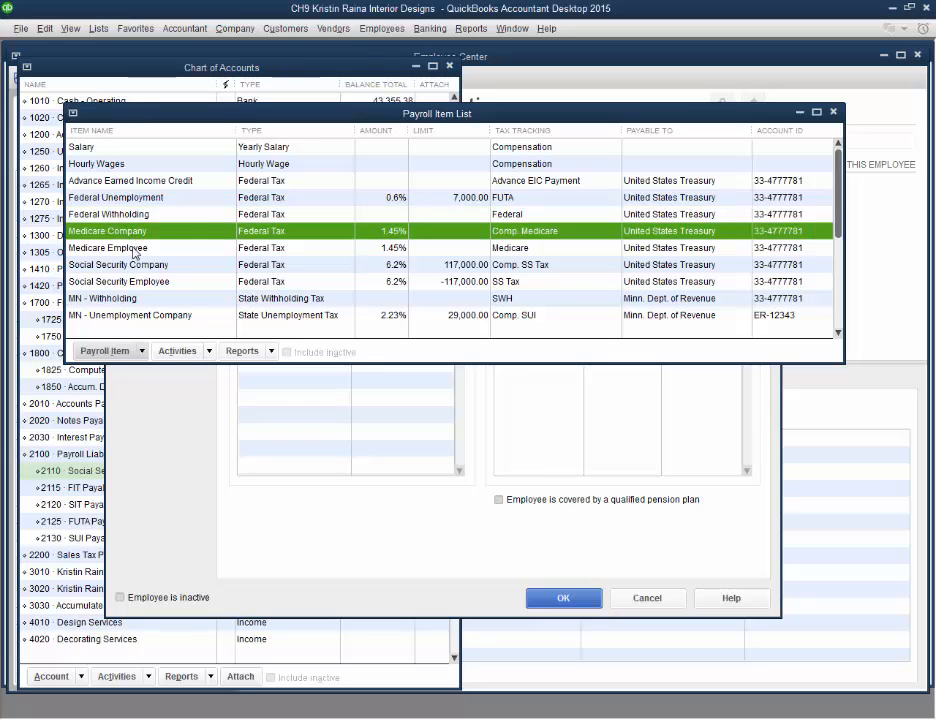
left_click(141, 252)
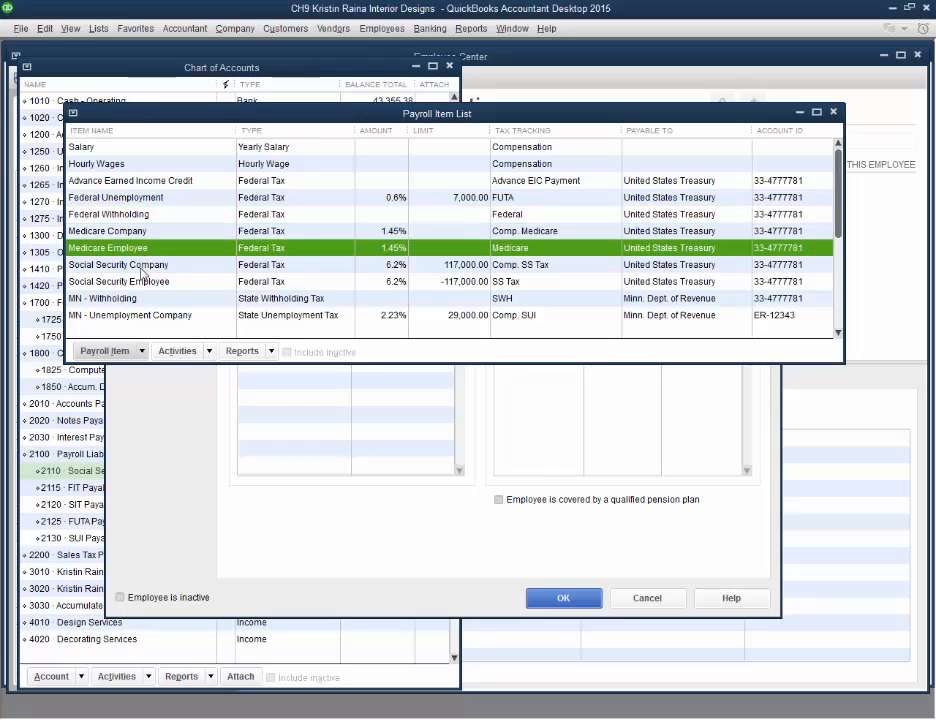
left_click(142, 266)
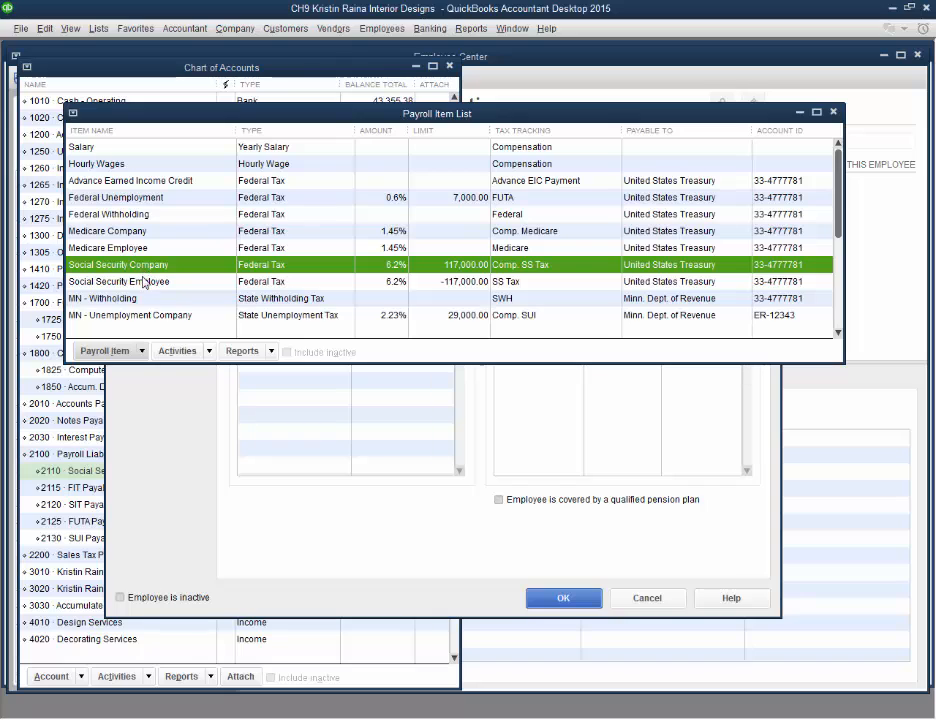
left_click(146, 283)
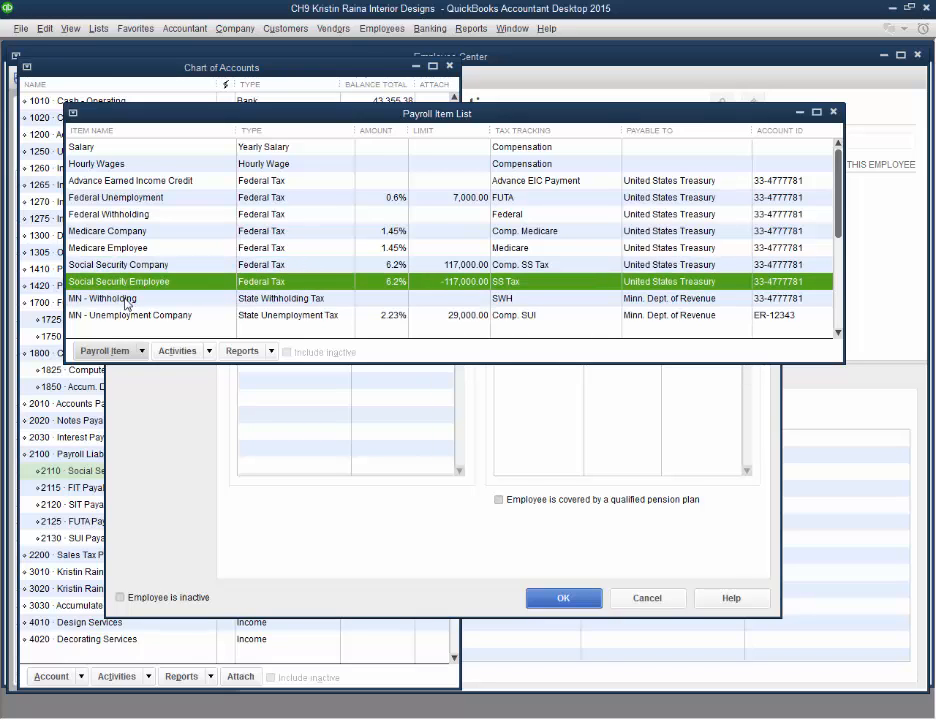
left_click(126, 300)
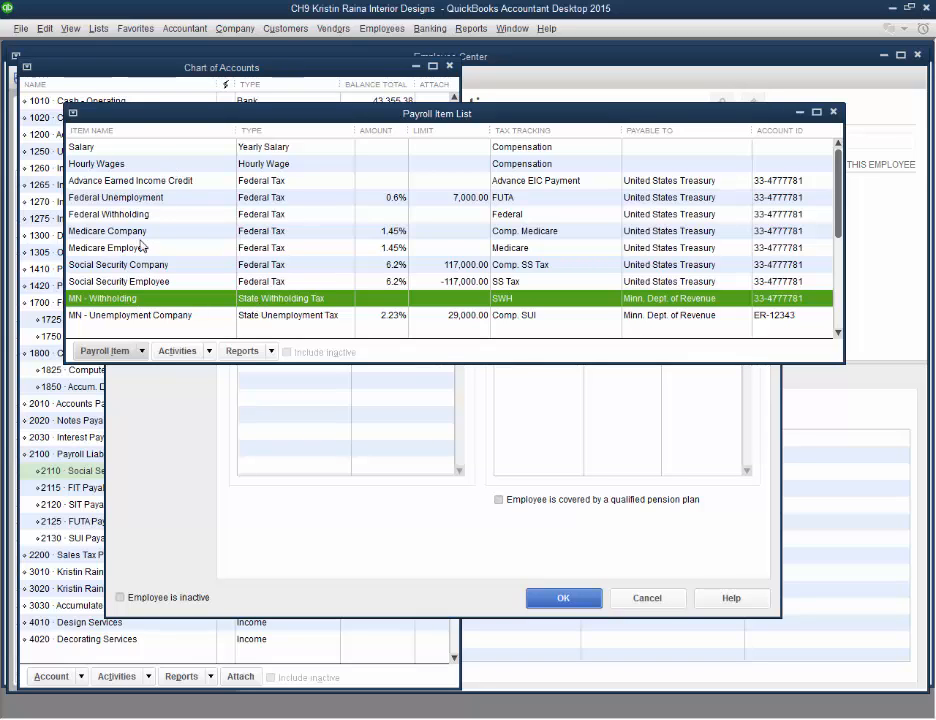
right_click(143, 304)
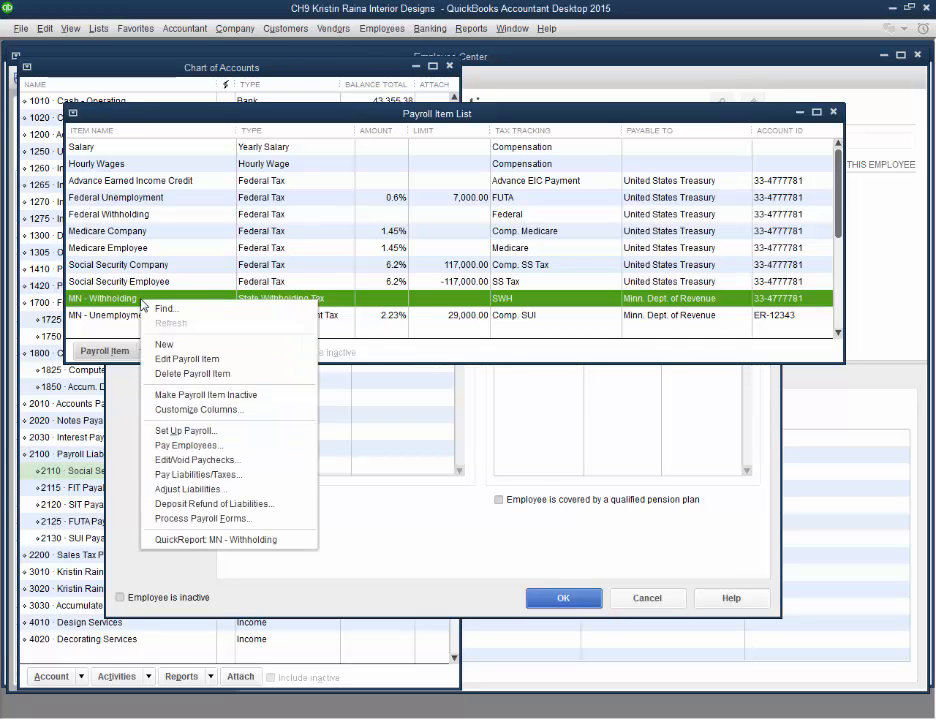
left_click(201, 348)
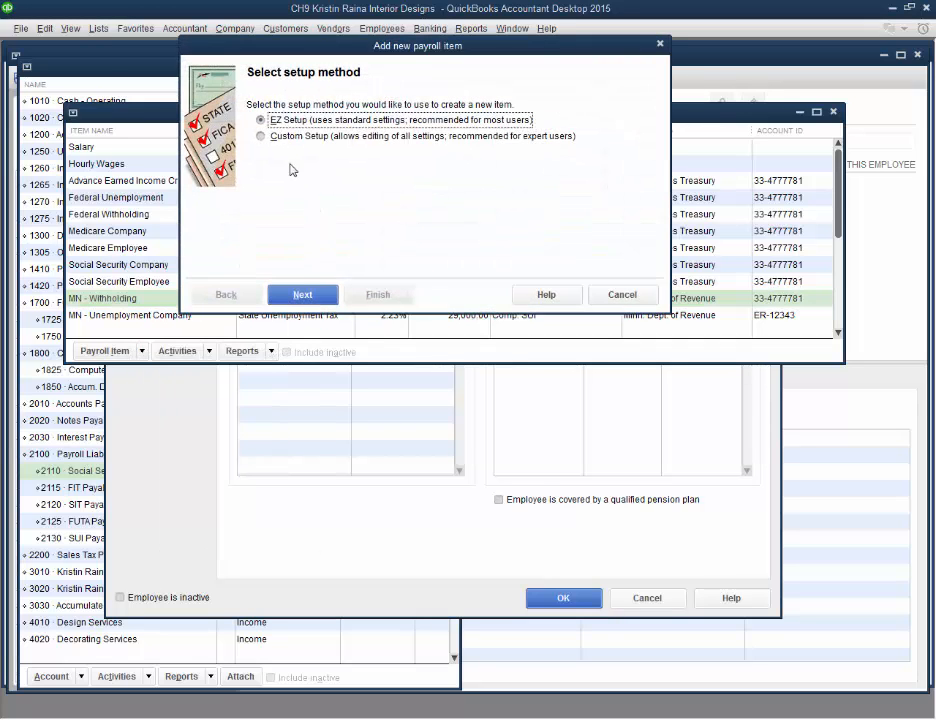
left_click(268, 137)
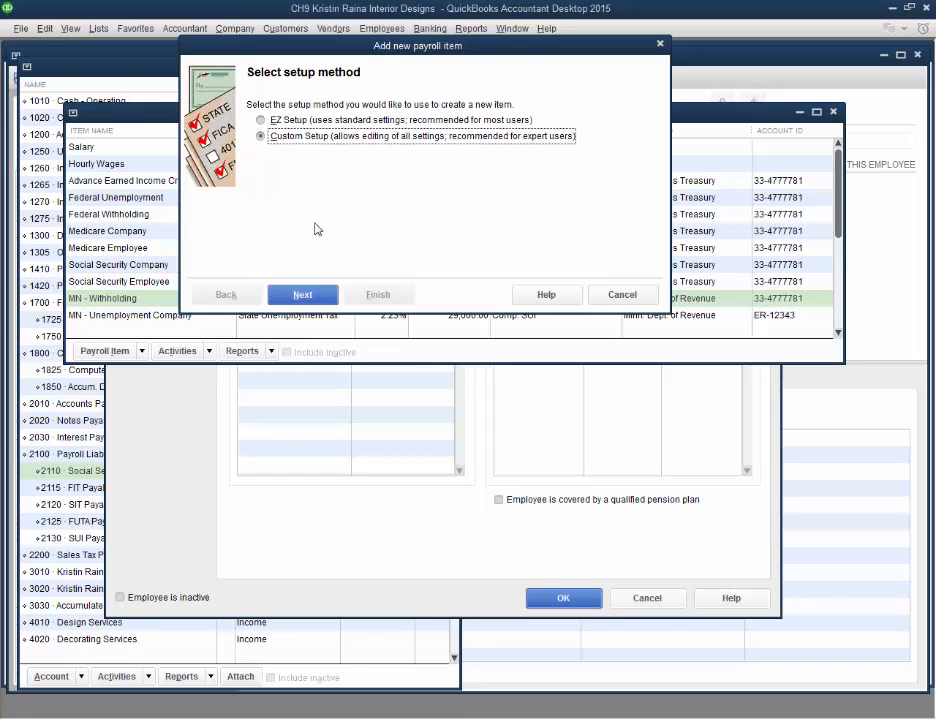
left_click(316, 294)
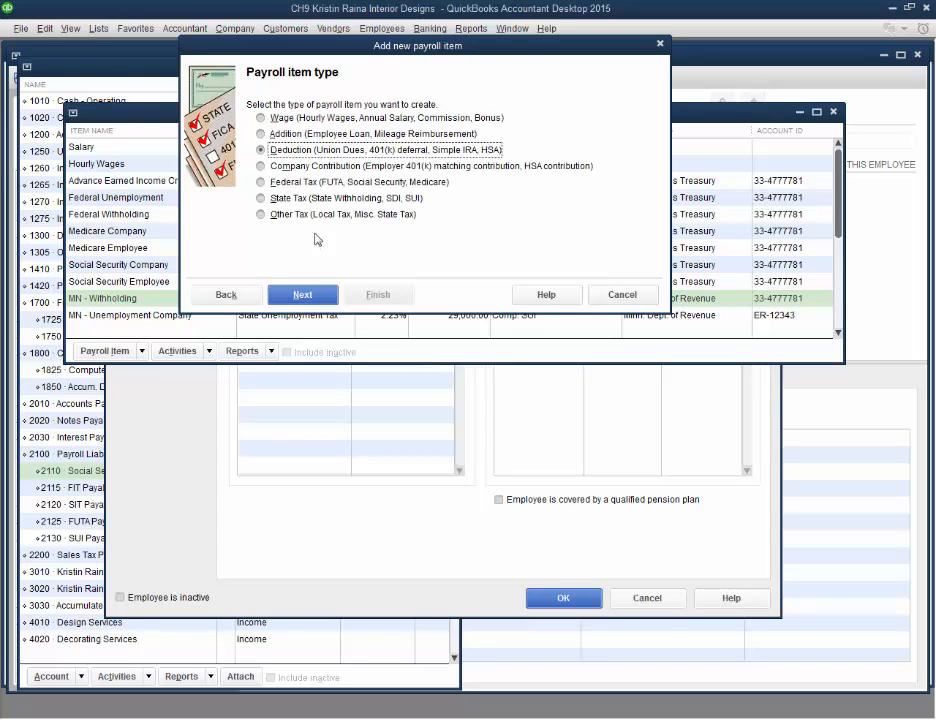
left_click(306, 295)
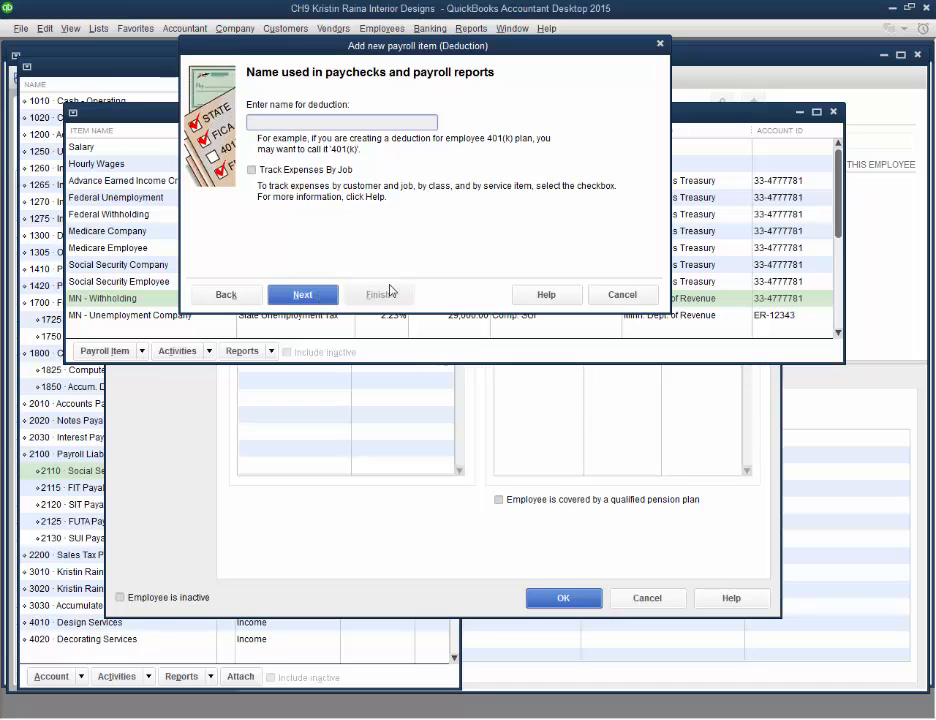
left_click(608, 296)
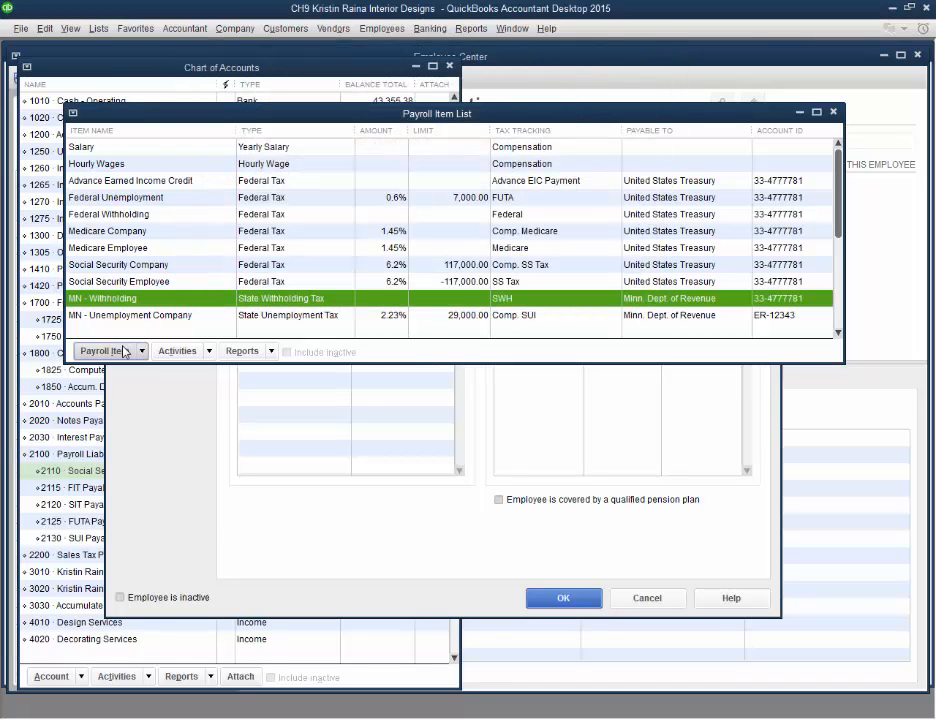
Edit the MN - Withholding payroll item, setting its employee-paid liability account to 2120 SIT Payable, and finish
left_click(123, 348)
left_click(140, 385)
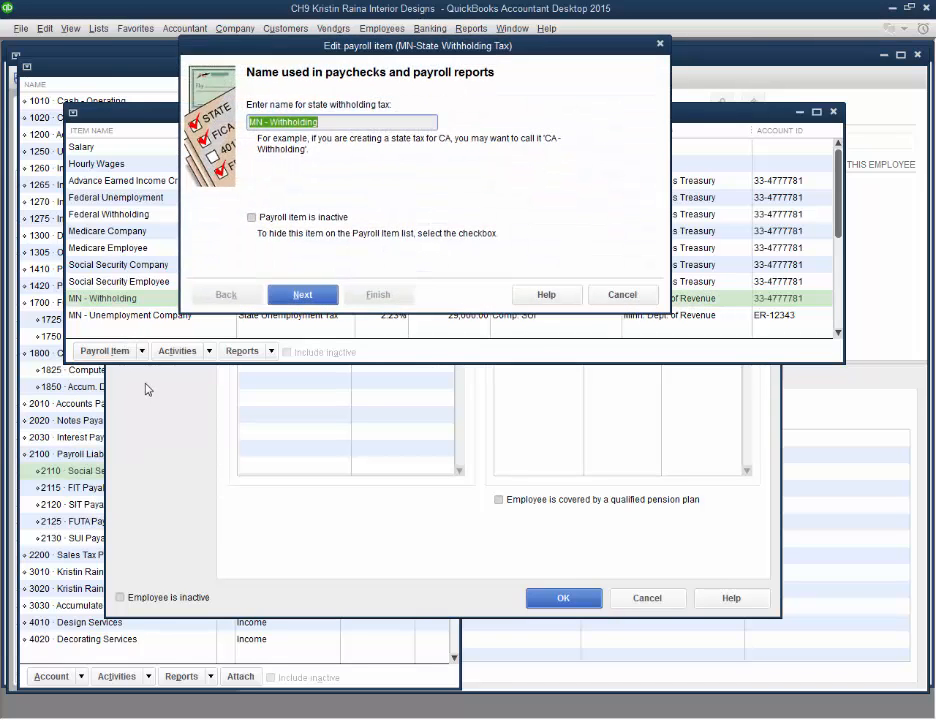
left_click(316, 294)
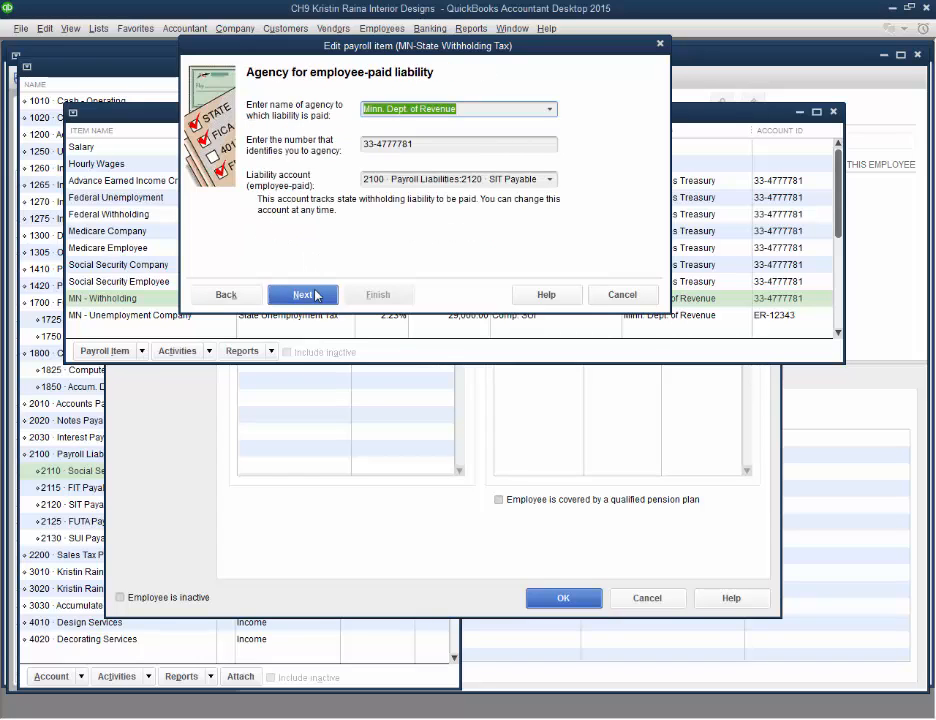
left_click(490, 178)
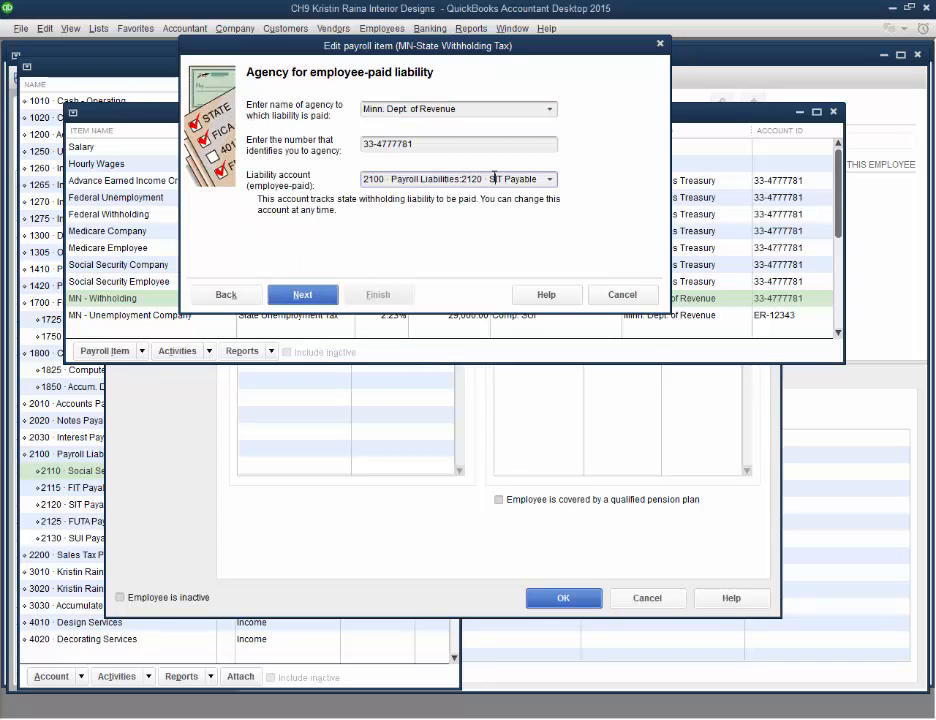
left_click(549, 179)
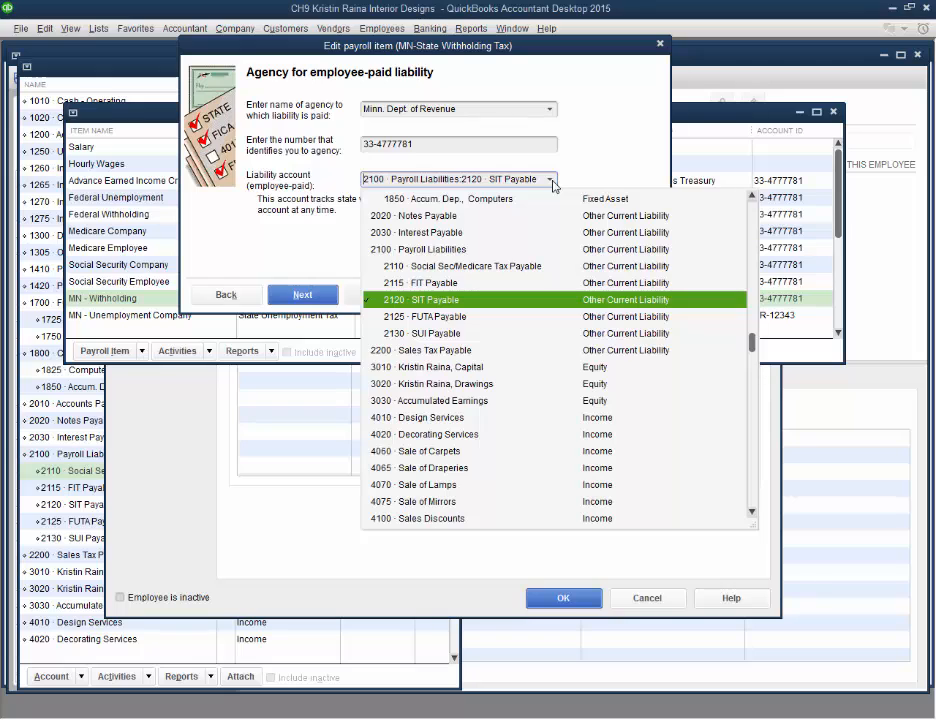
left_click(420, 299)
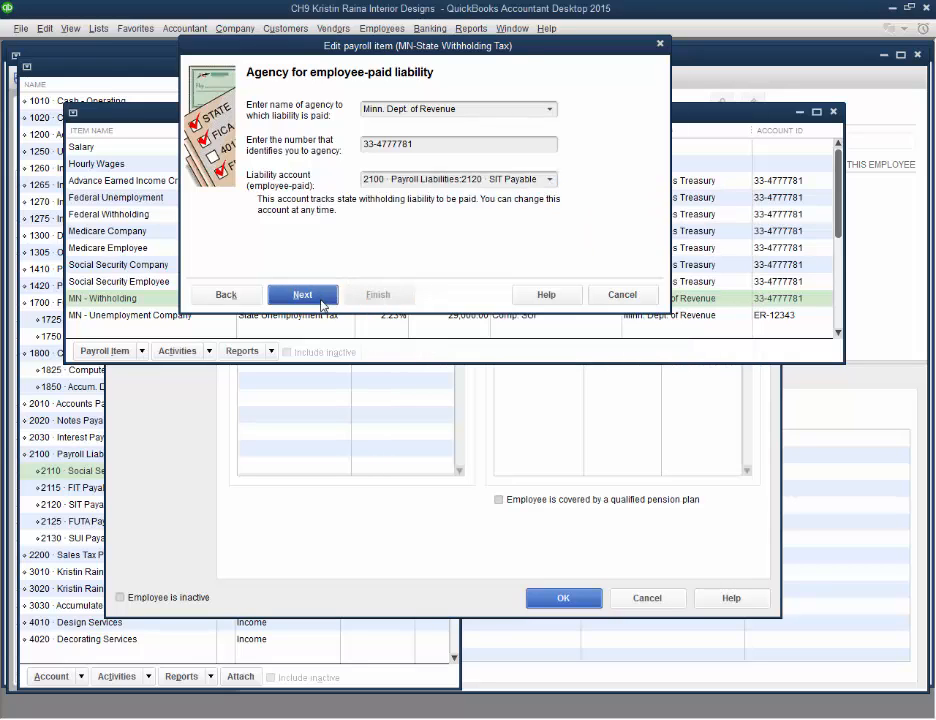
left_click(322, 296)
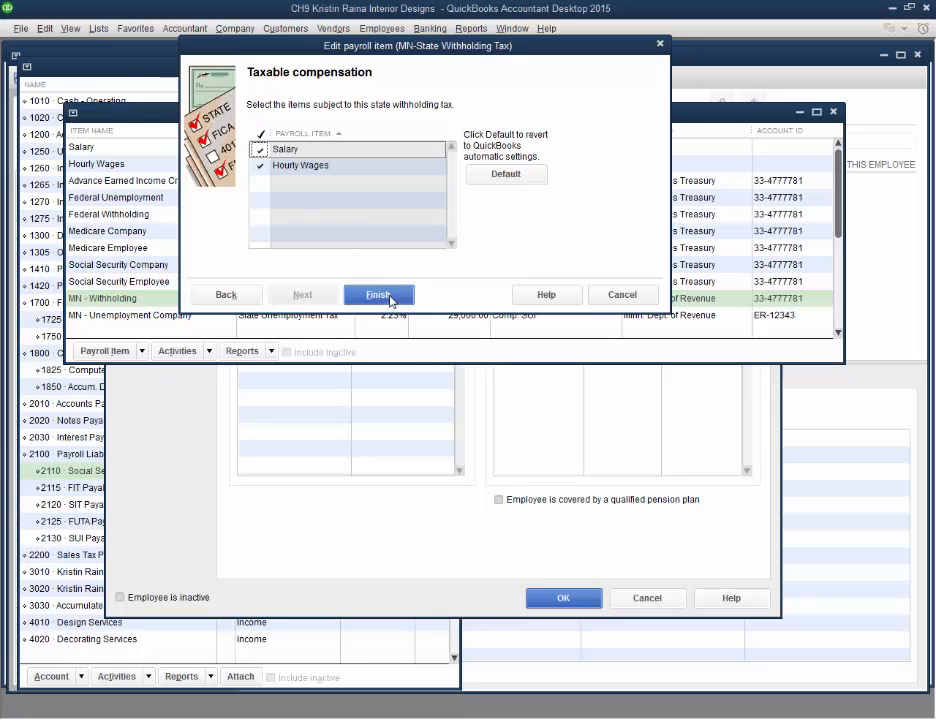
left_click(390, 300)
Step through the Federal Withholding payroll item's setup, checking its agency and employee-paid liability account, and finish
right_click(183, 213)
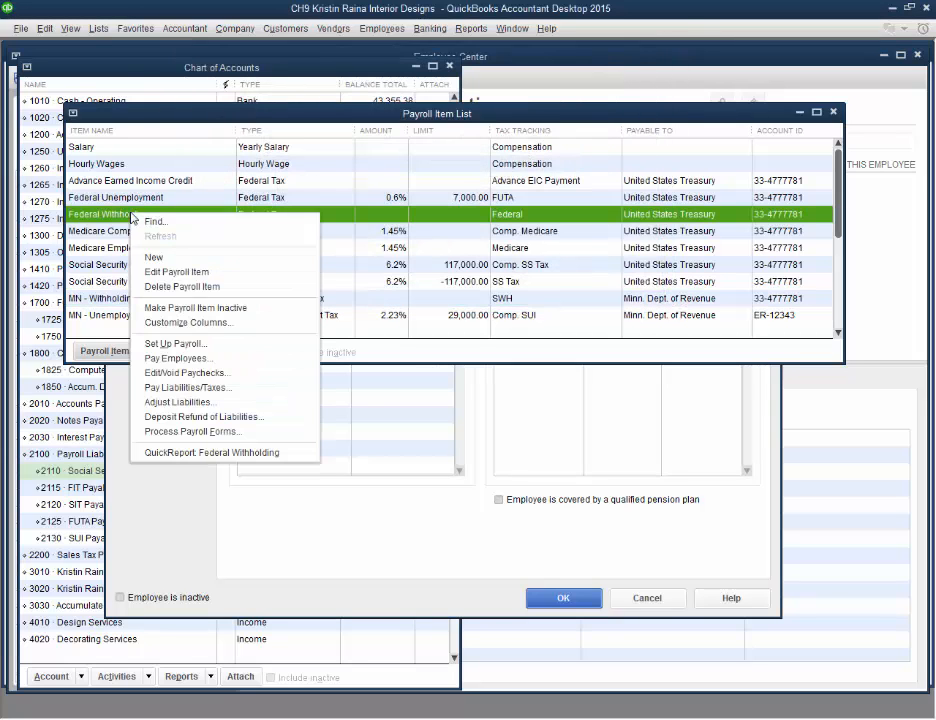
left_click(172, 273)
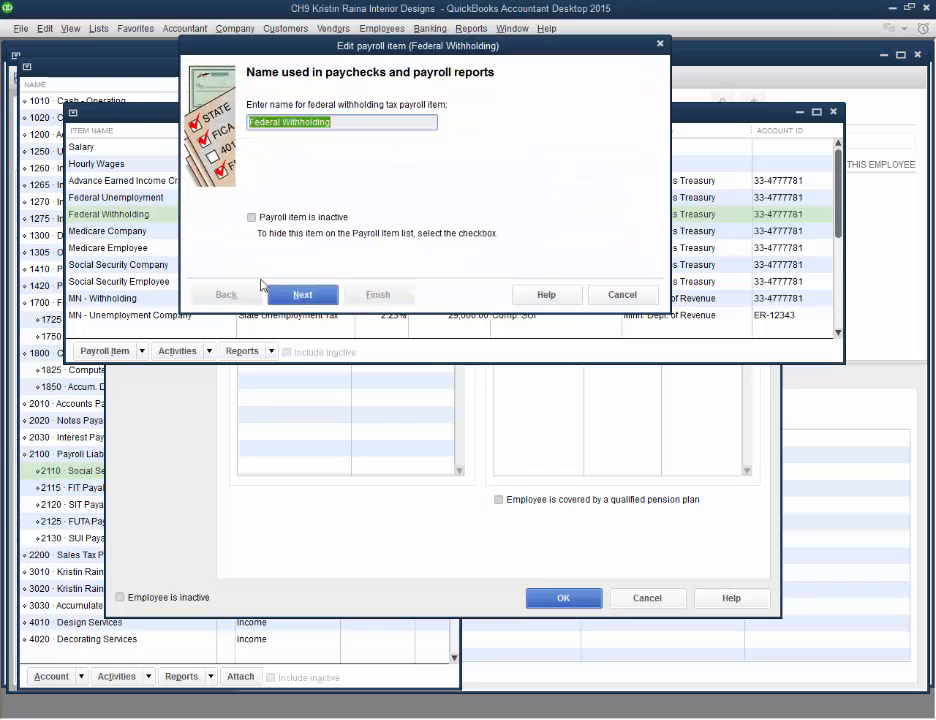
left_click(303, 296)
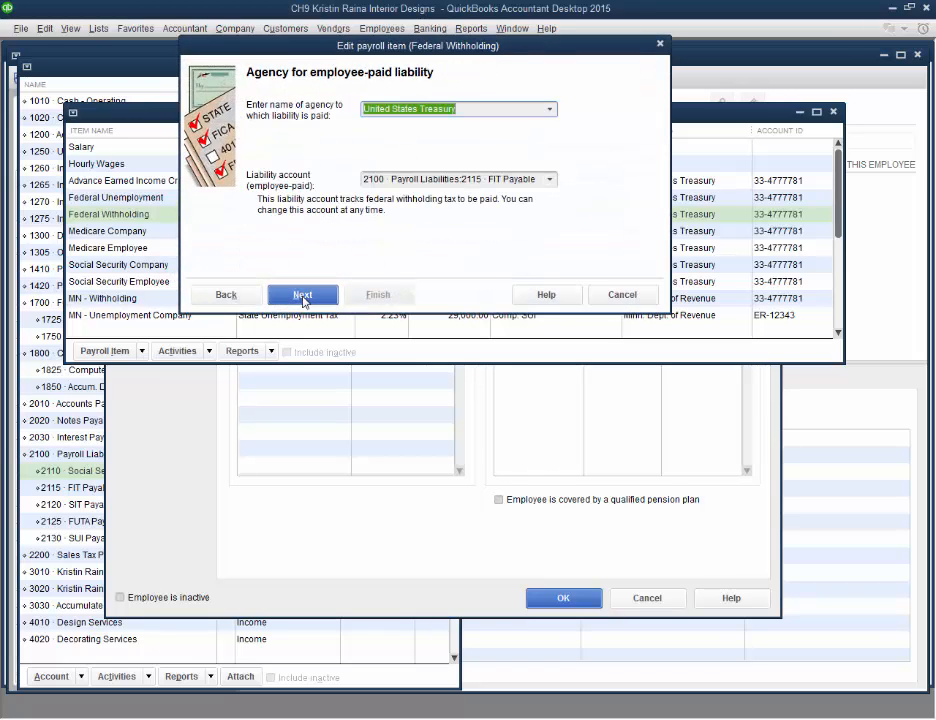
left_click(516, 179)
left_click(549, 179)
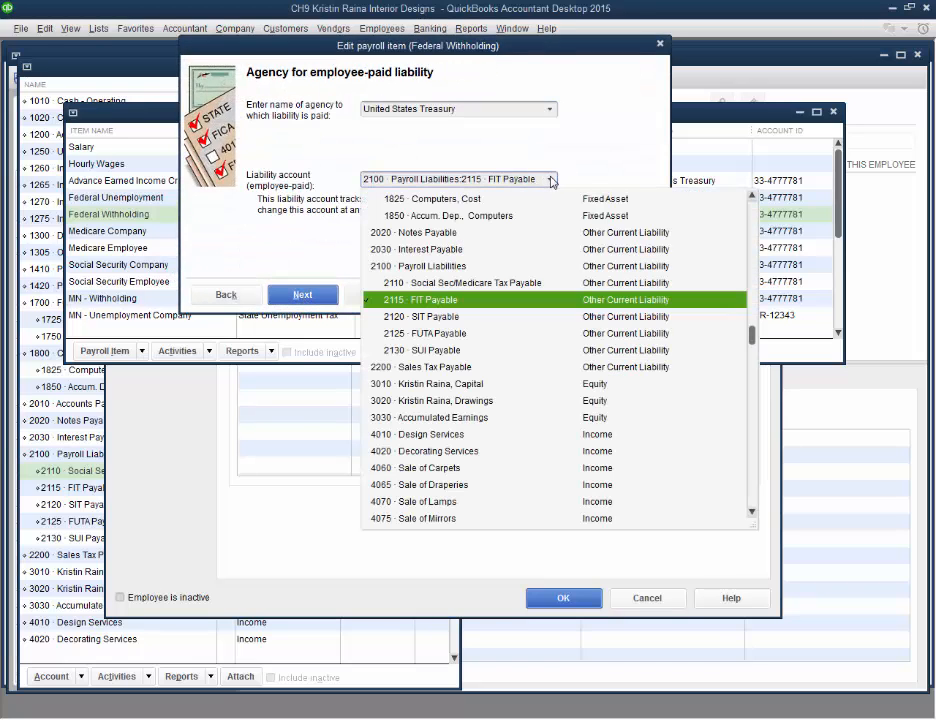
left_click(550, 180)
left_click(299, 296)
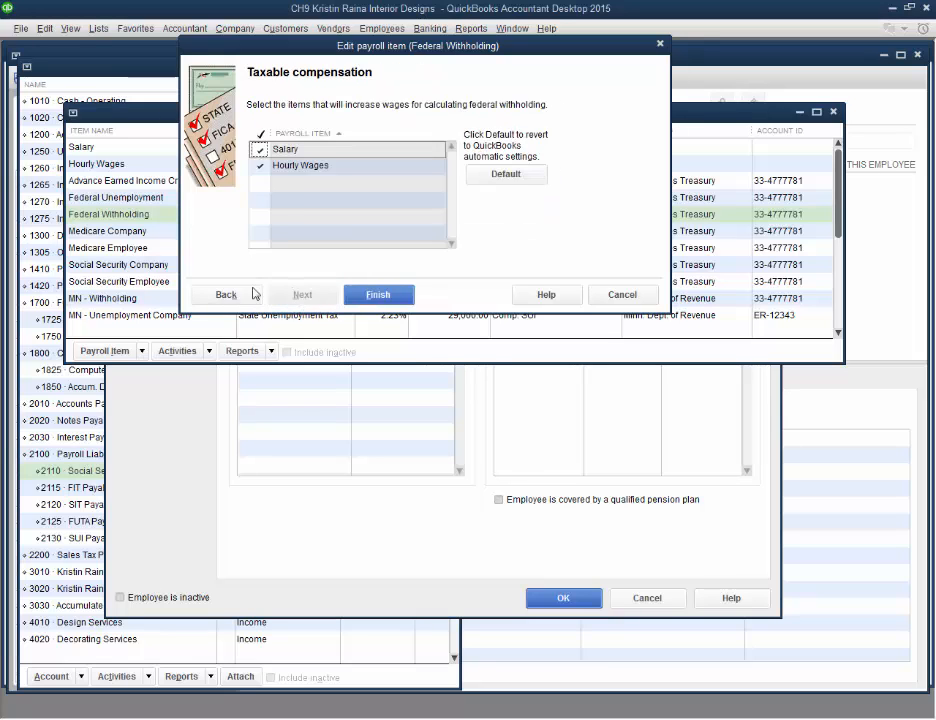
left_click(380, 296)
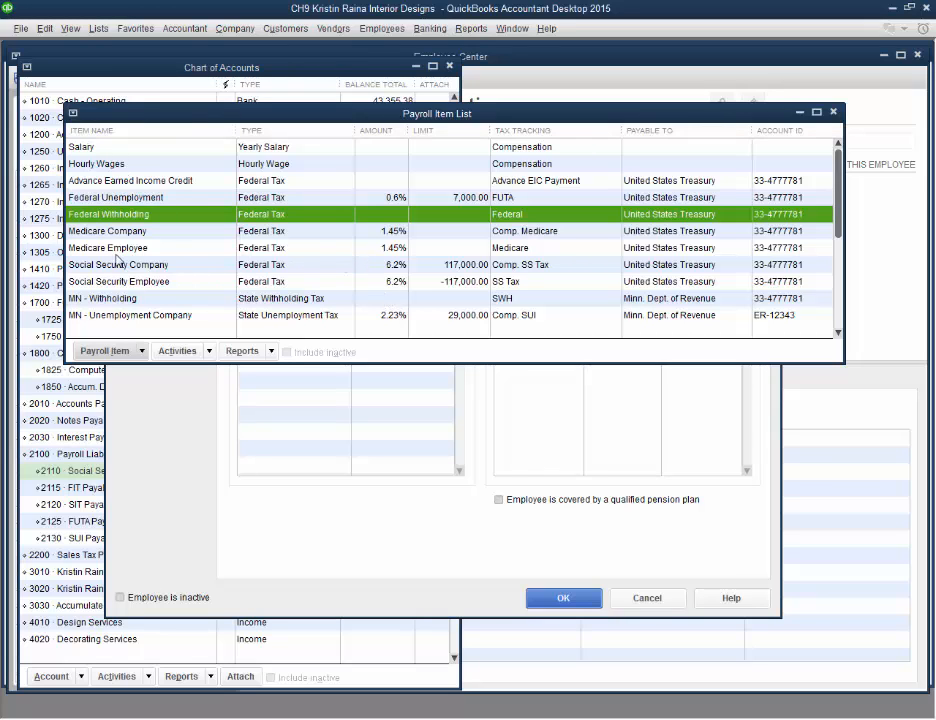
Add a new payroll item through EZ Setup, choosing the Retirement Benefits type
left_click(120, 351)
left_click(128, 373)
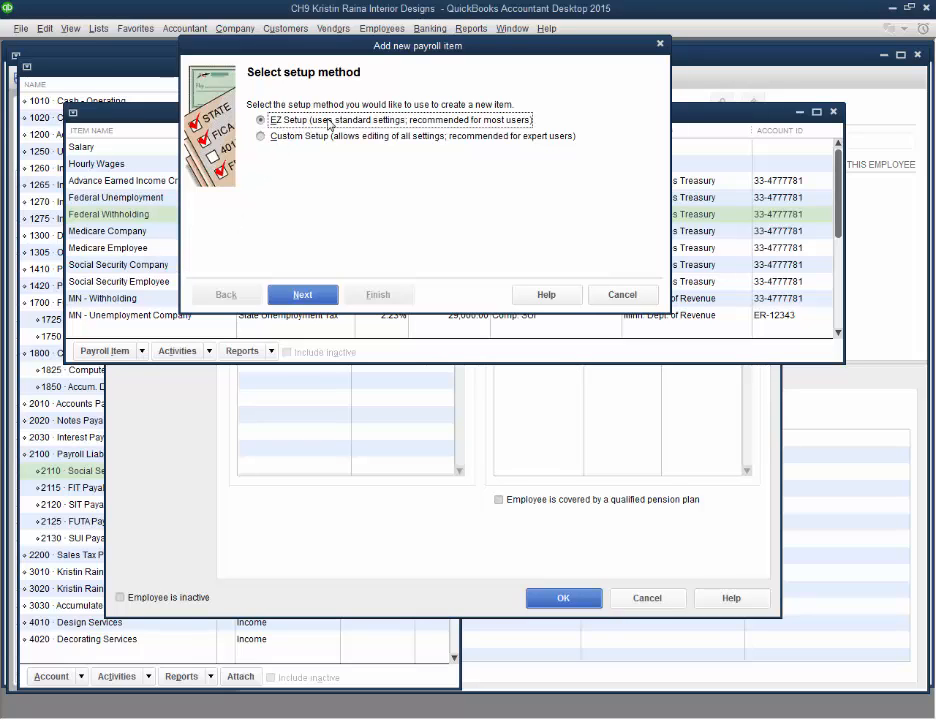
left_click(297, 134)
left_click(284, 123)
left_click(300, 296)
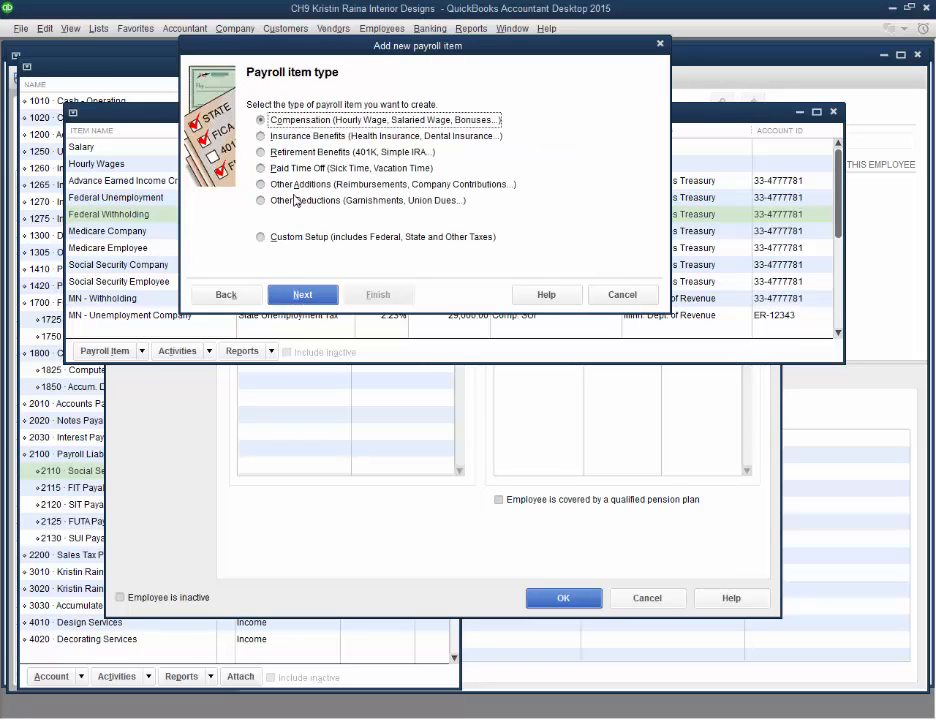
left_click(260, 151)
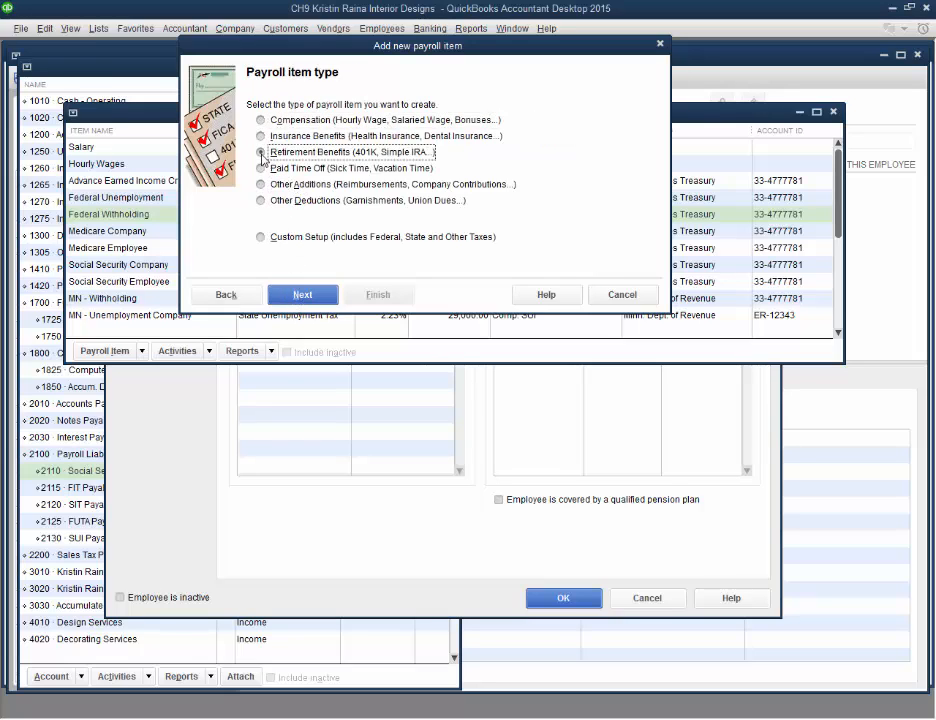
left_click(262, 169)
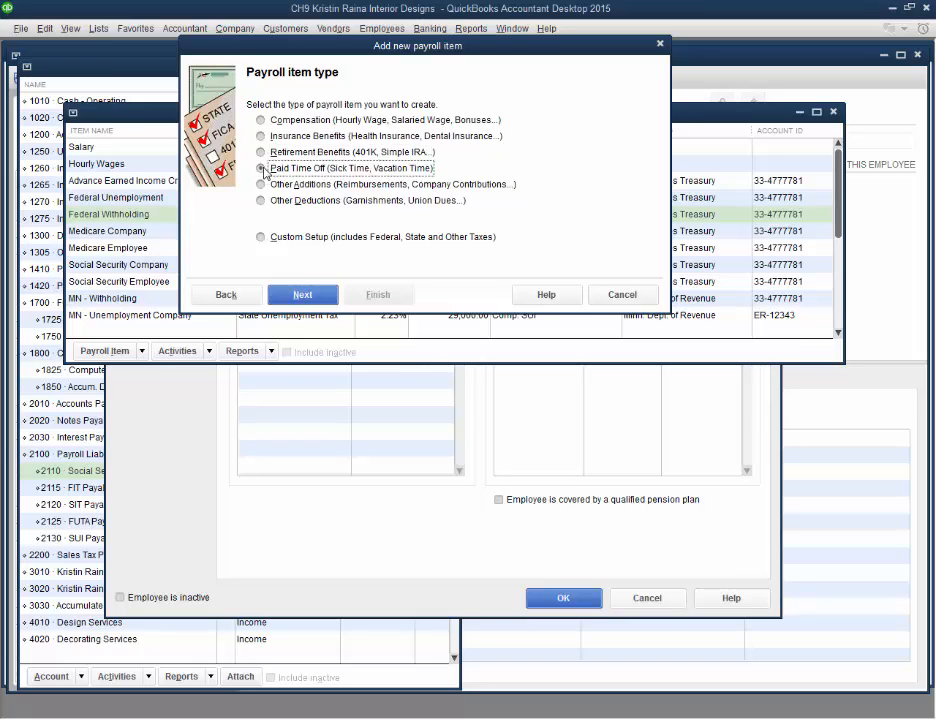
left_click(260, 136)
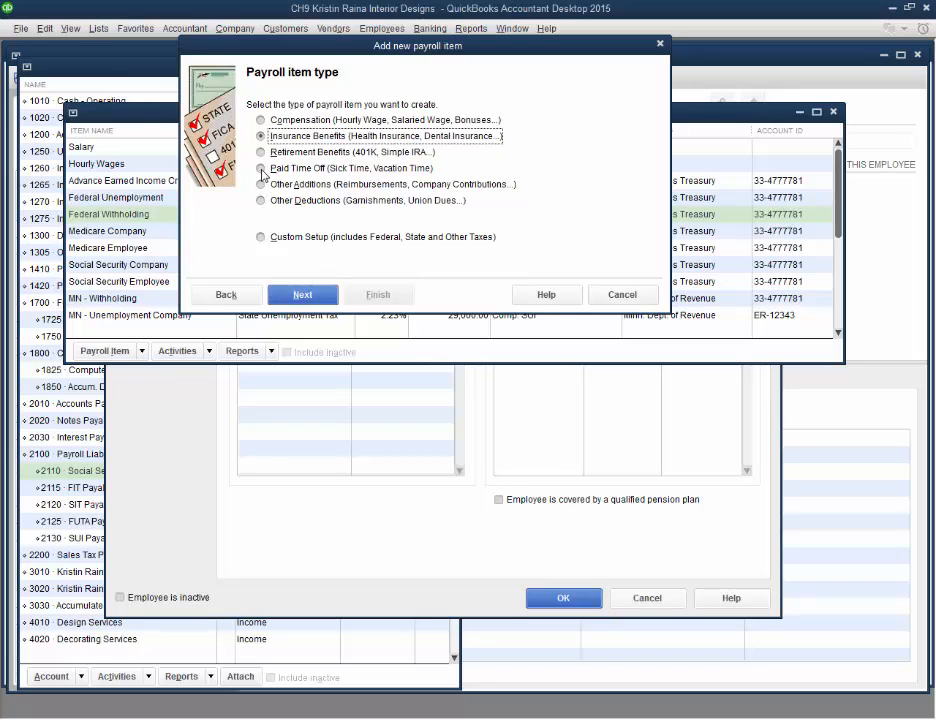
left_click(262, 152)
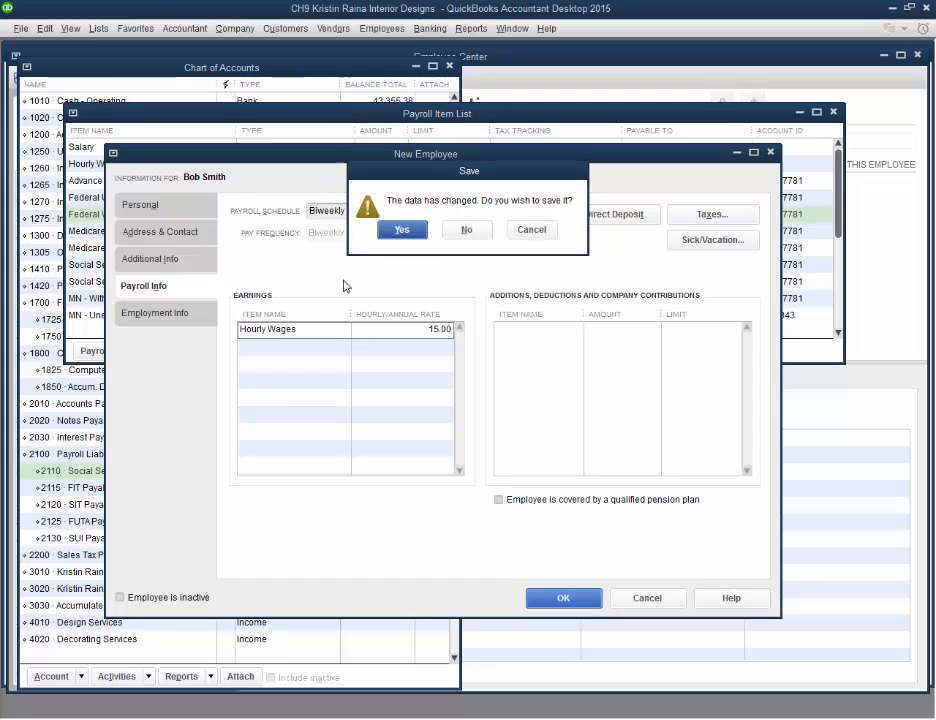
Set up a 401(k) retirement benefit with Roth IRA as the payee and finish creating the payroll item
left_click(419, 233)
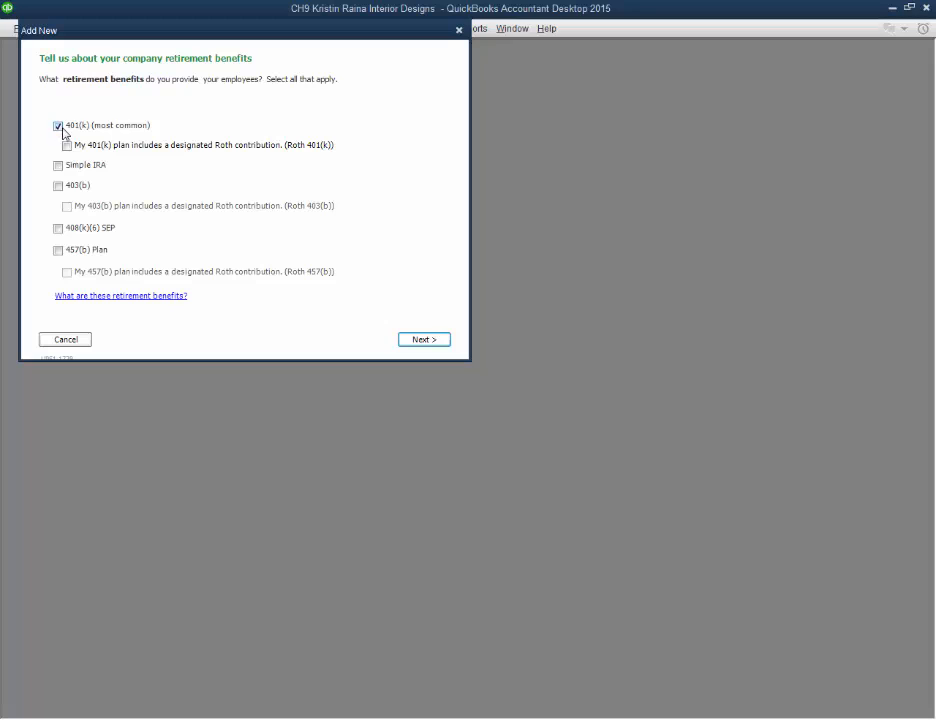
left_click(419, 345)
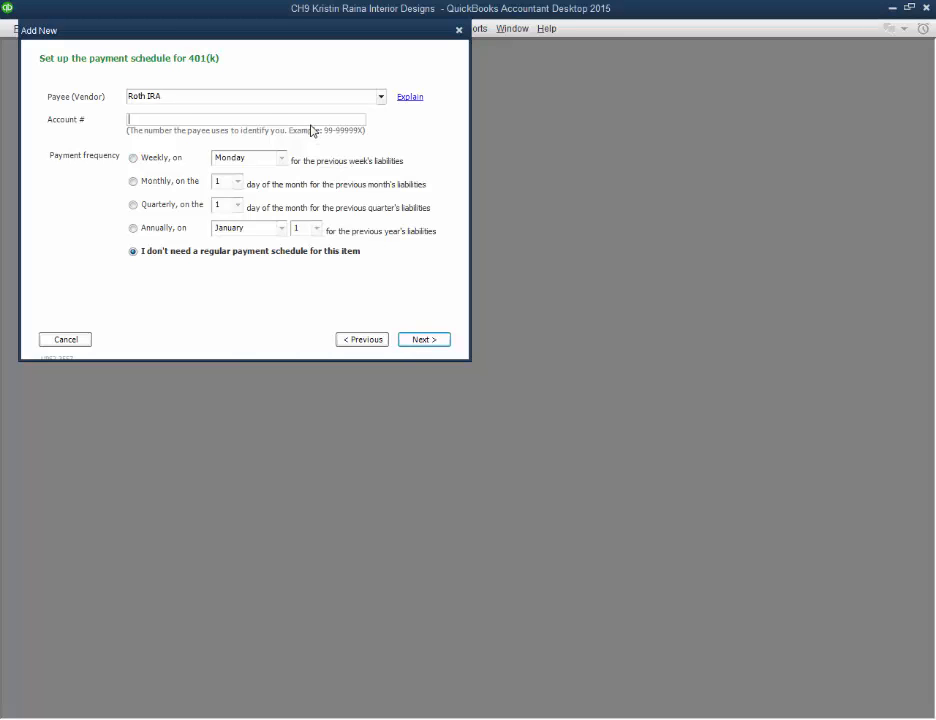
left_click(418, 340)
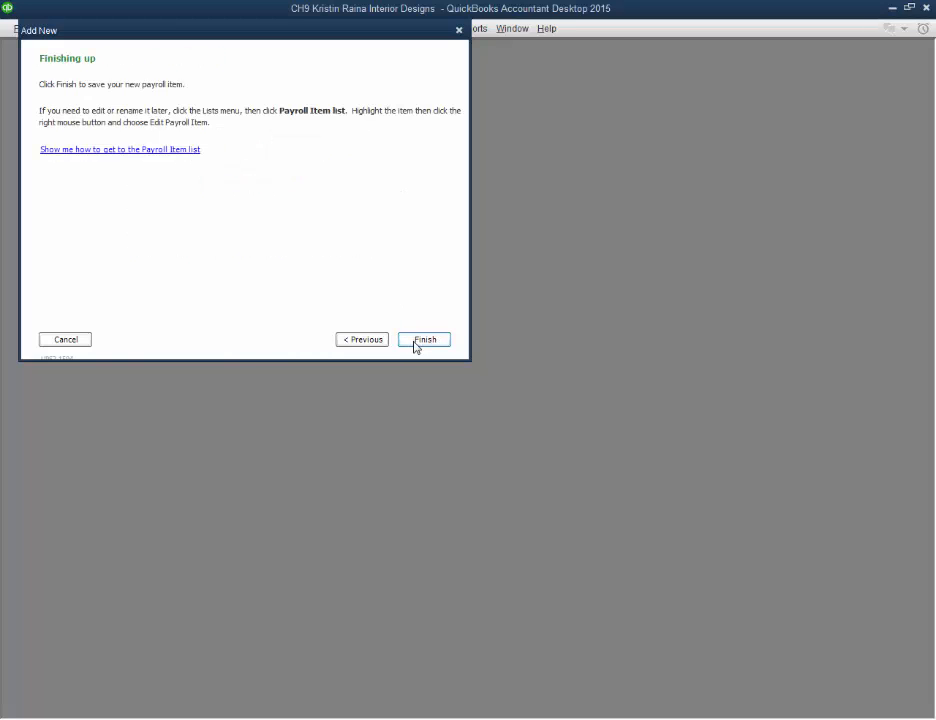
left_click(418, 343)
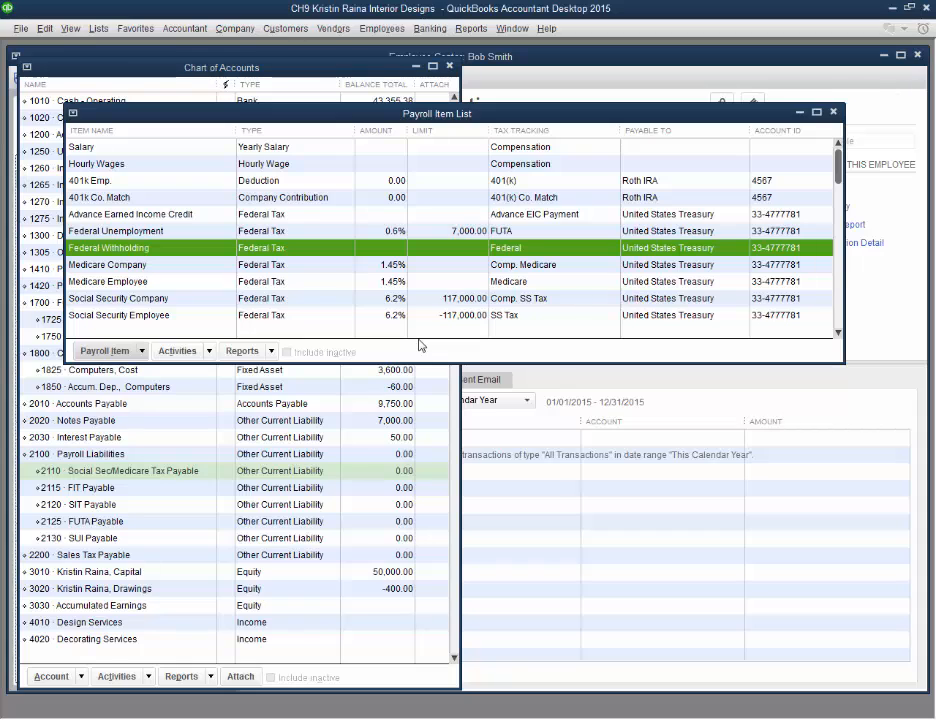
Examine the new 401k items and the rates and limits of each payroll item in the list
left_click(182, 186)
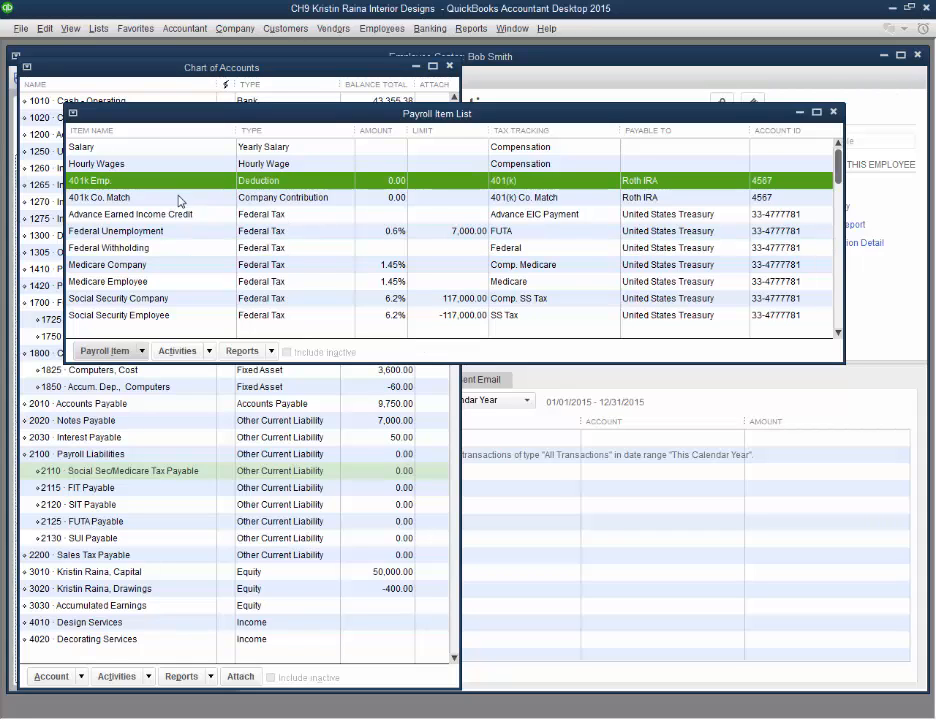
left_click(178, 202)
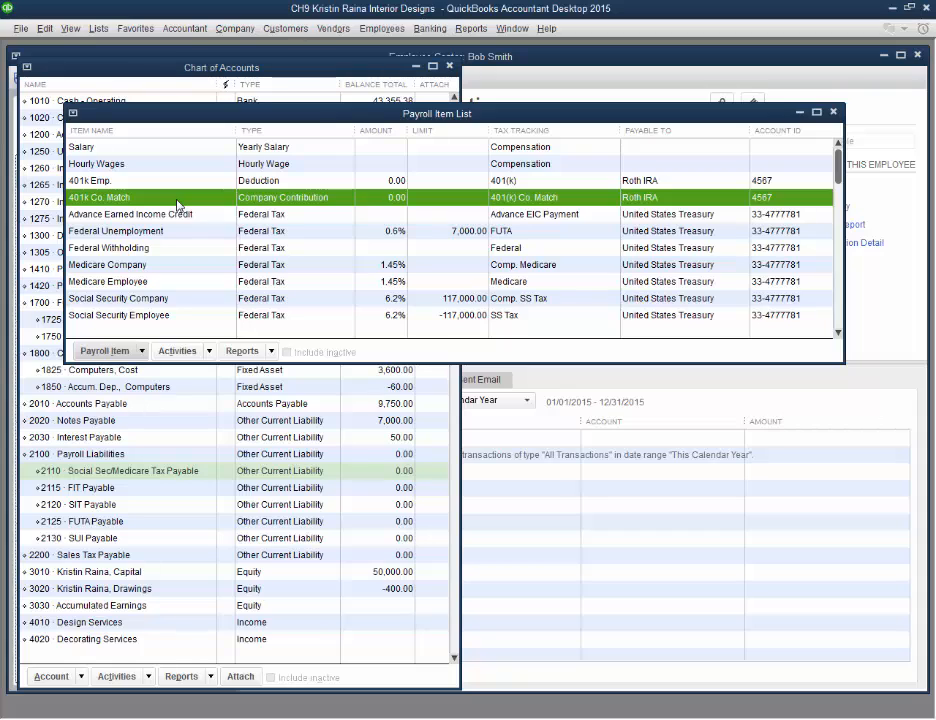
left_click(394, 268)
left_click(396, 304)
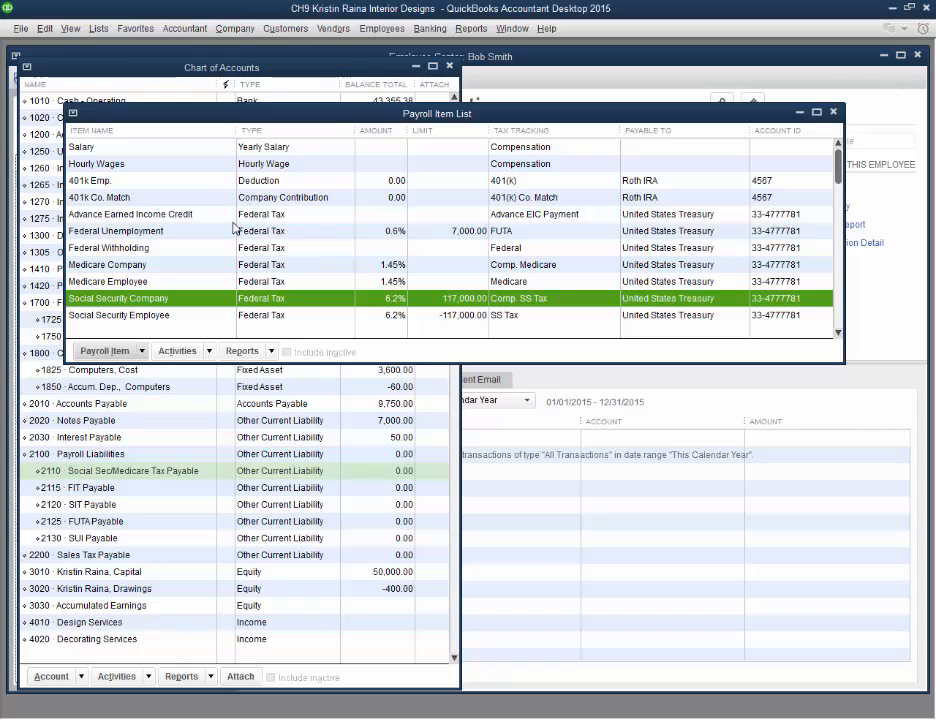
left_click(388, 234)
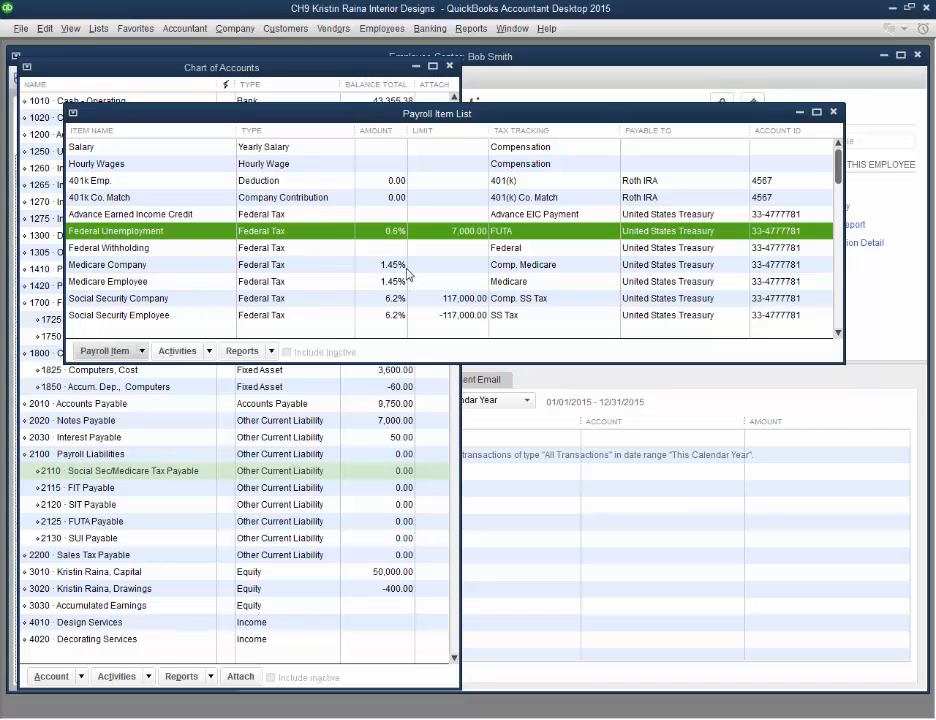
left_click(404, 268)
left_click(404, 283)
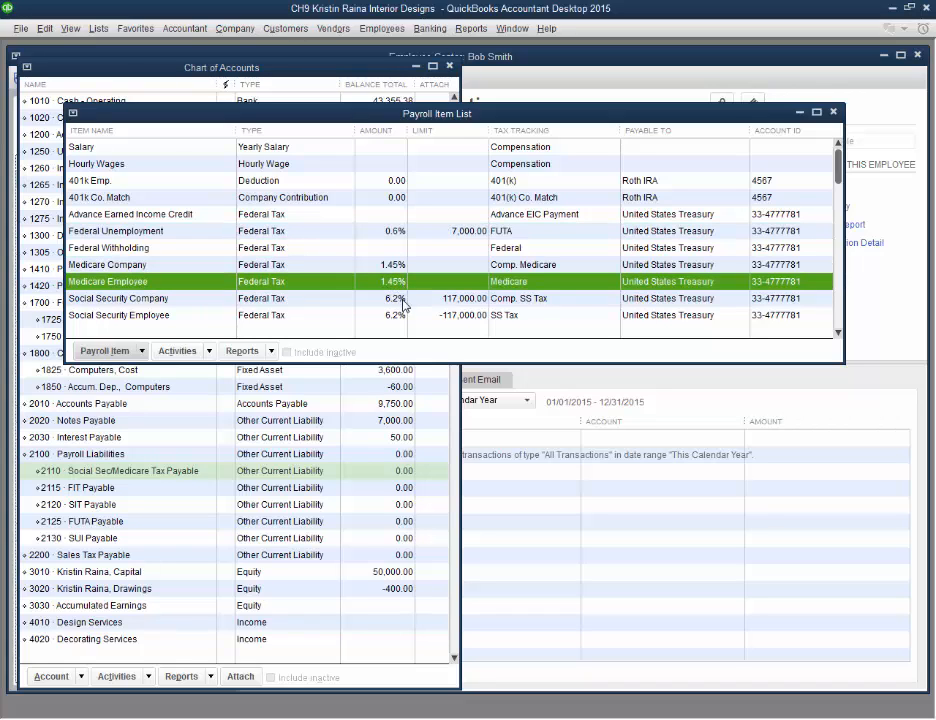
left_click(404, 301)
left_click(401, 313)
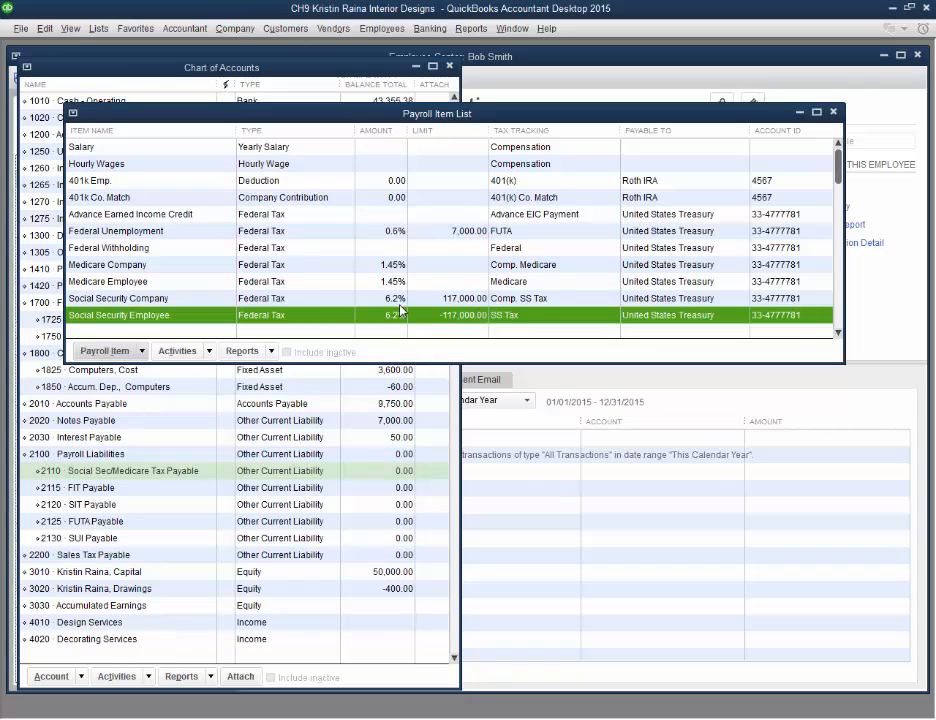
left_click(402, 299)
left_click(403, 282)
left_click(404, 266)
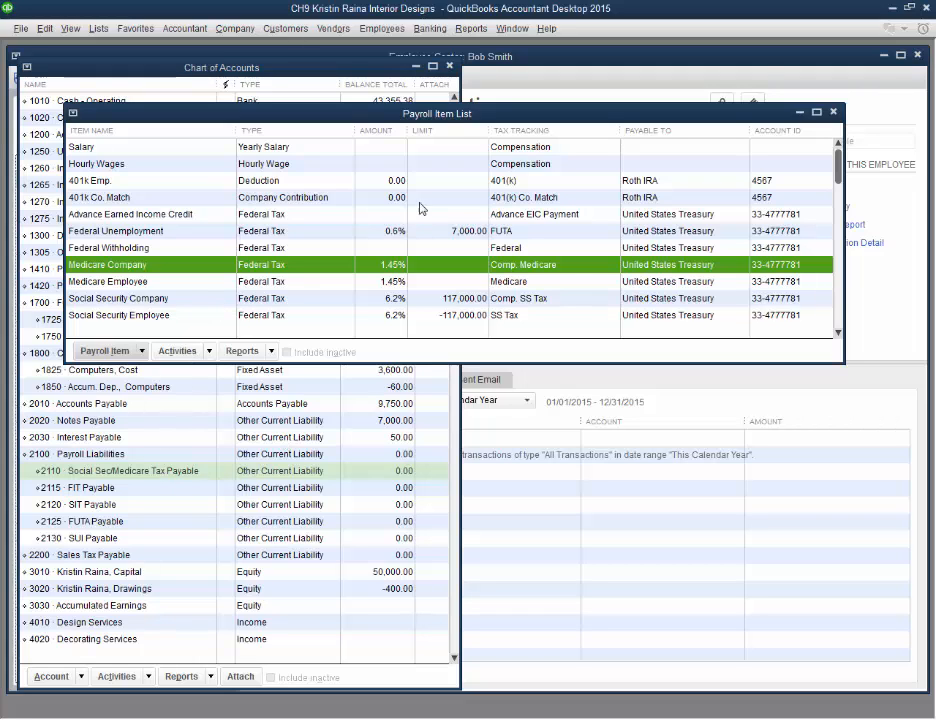
left_click(524, 468)
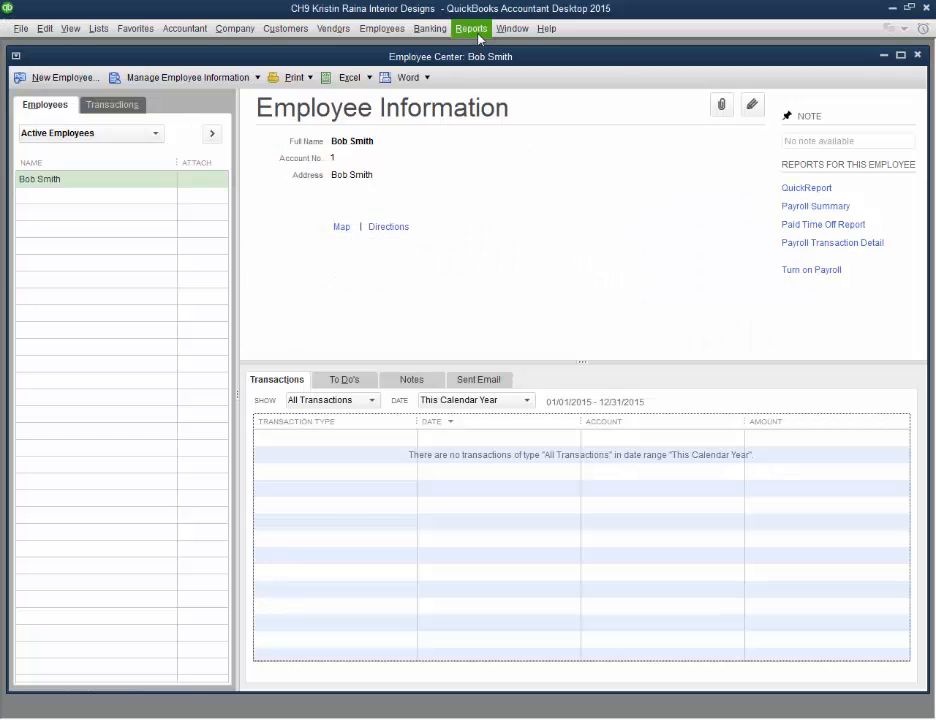
Open the Payroll Summary report and set its date range to All
left_click(471, 29)
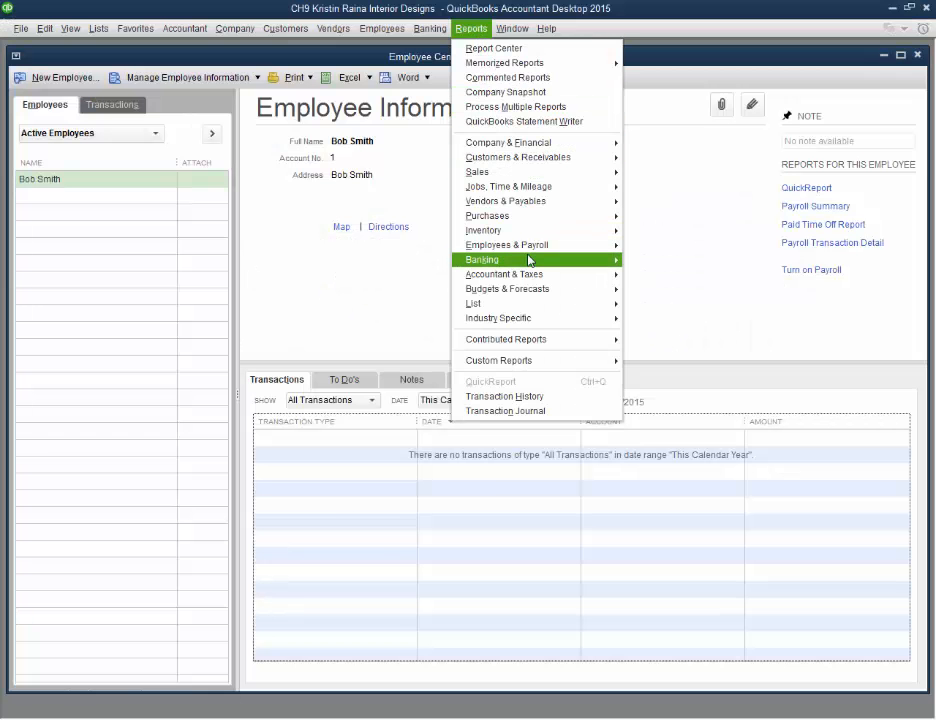
mouse_move(529, 261)
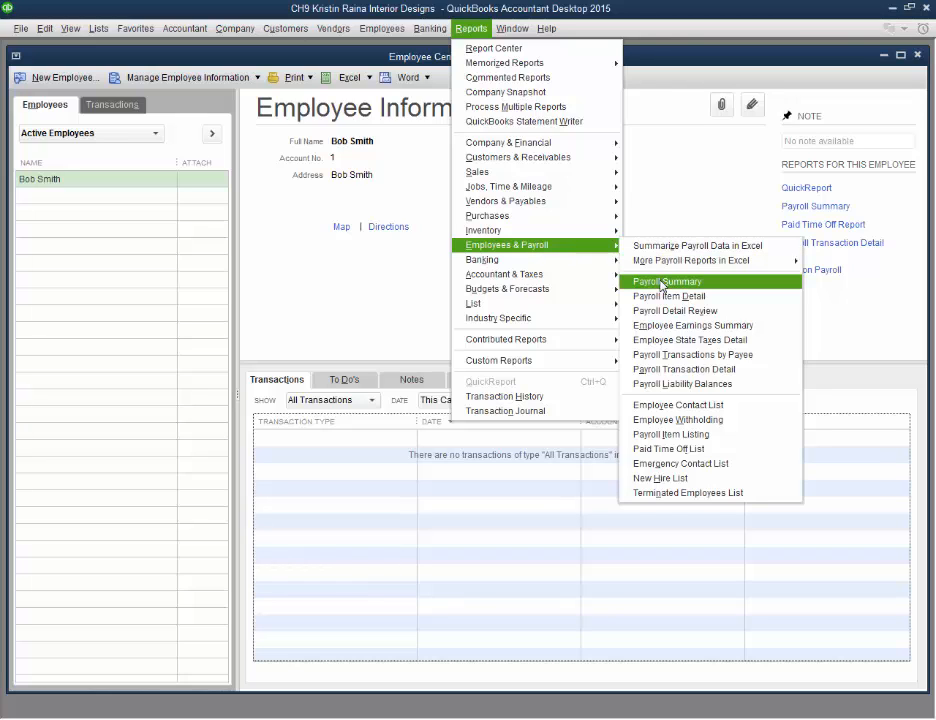
left_click(656, 283)
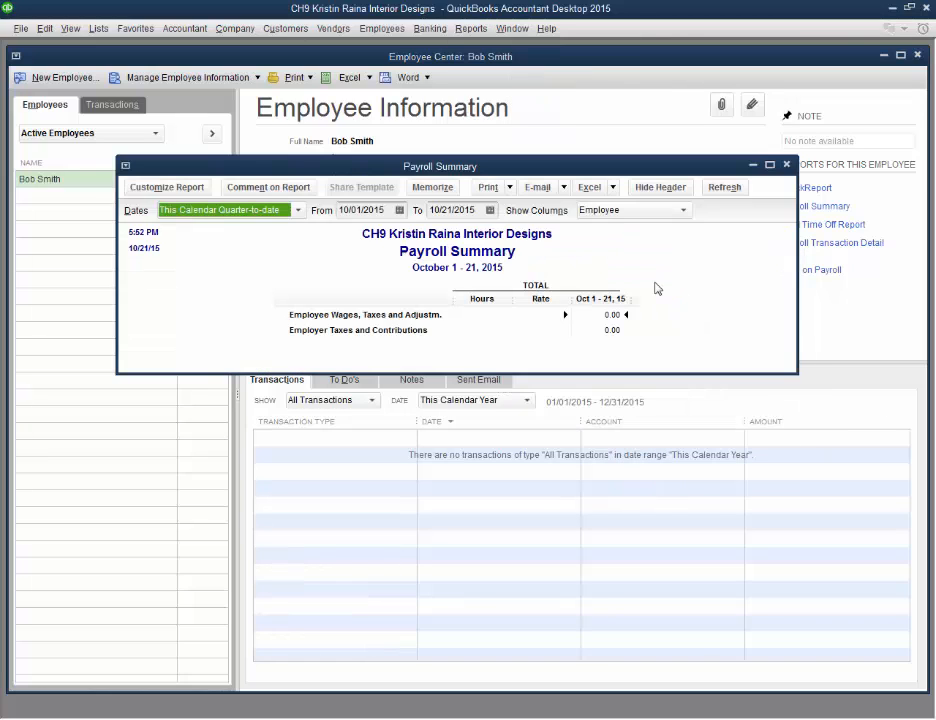
left_click(275, 211)
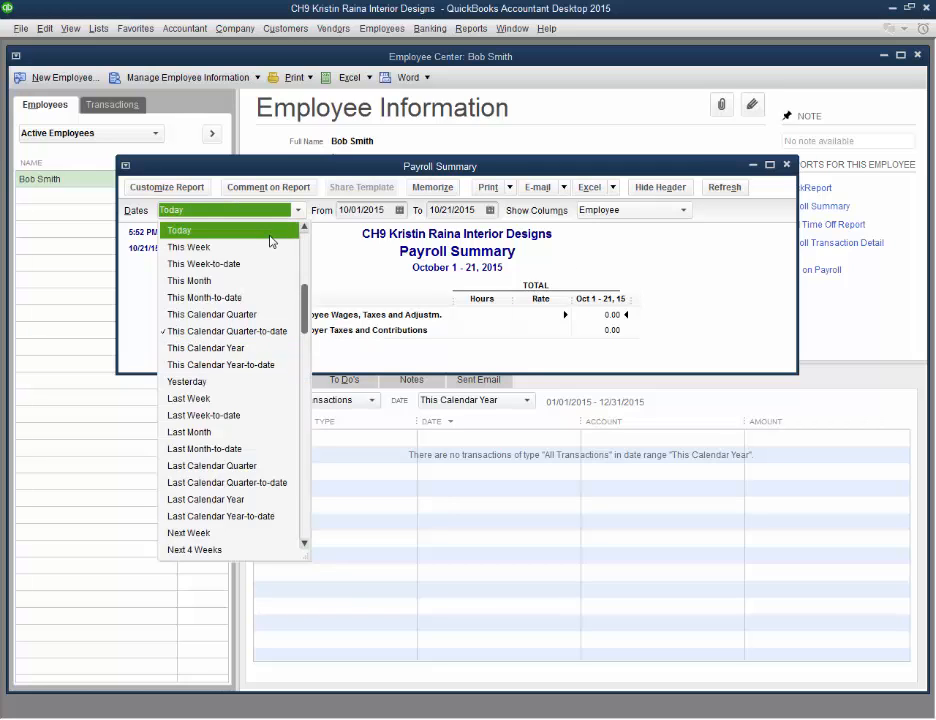
left_click(282, 231)
left_click(297, 210)
left_click(284, 231)
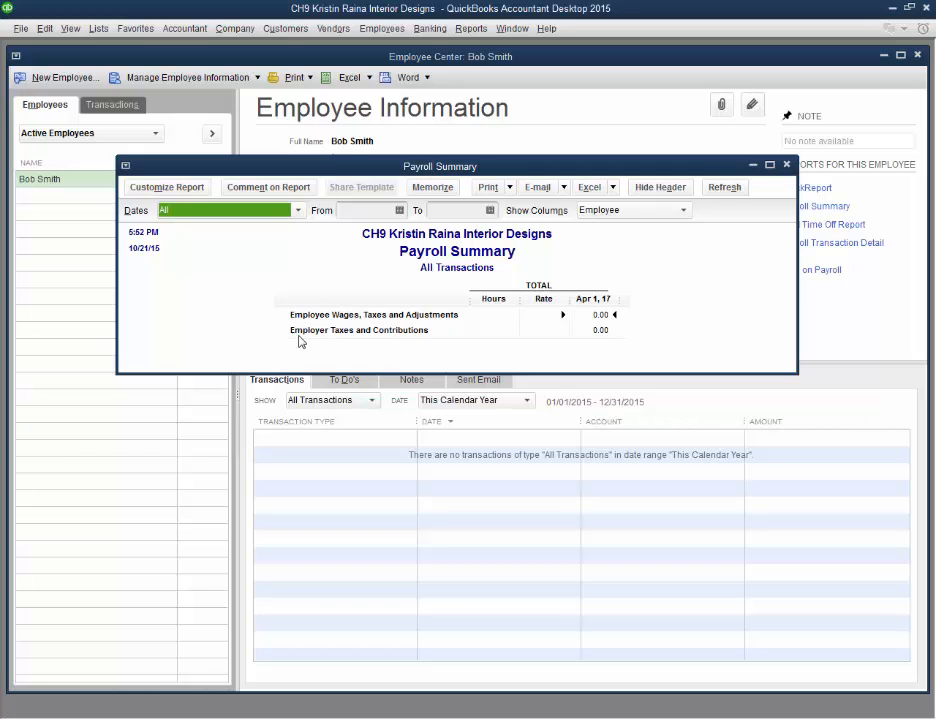
Open the Payroll Item Listing report from the list reports
left_click(466, 28)
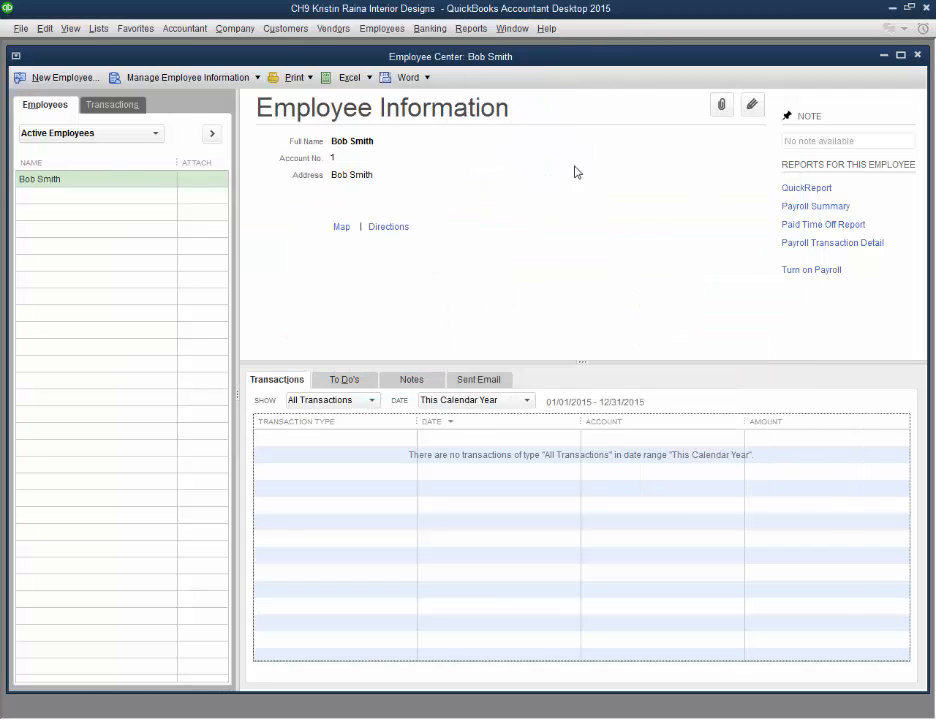
left_click(471, 29)
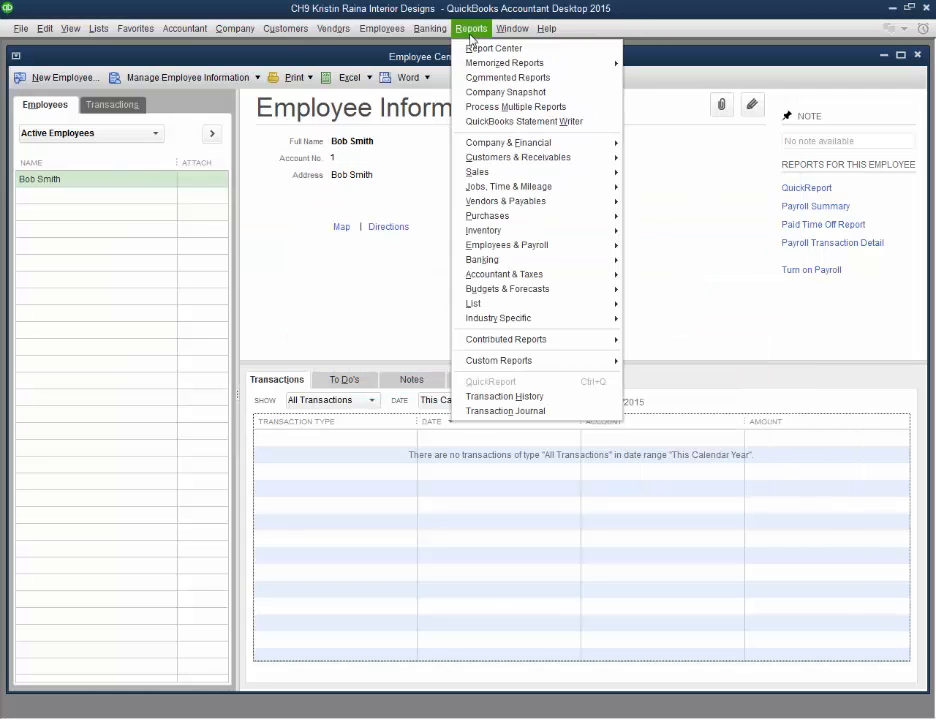
mouse_move(572, 261)
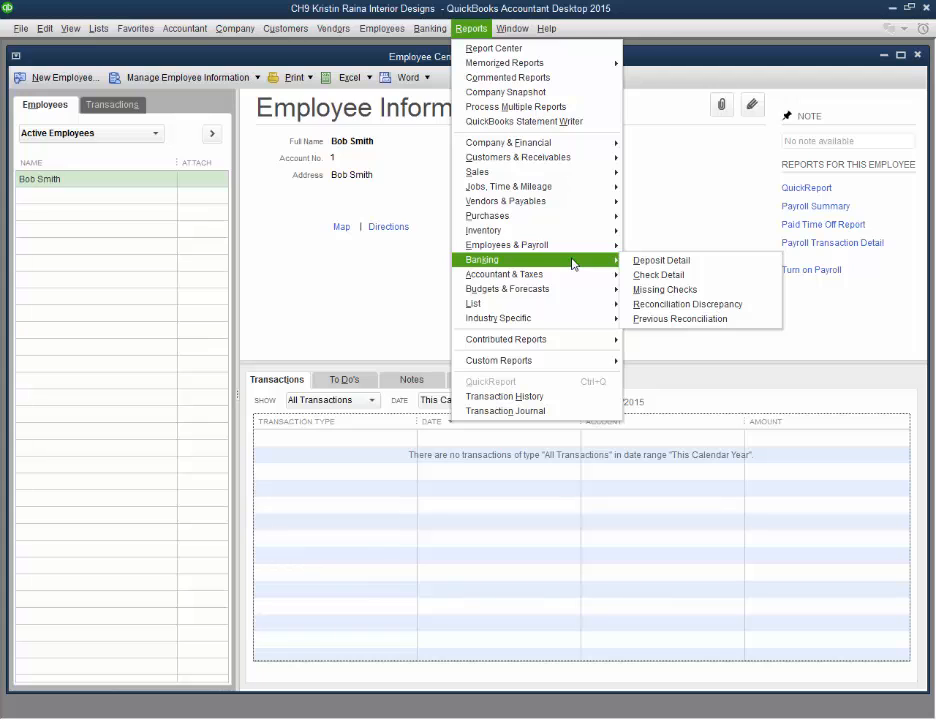
mouse_move(590, 303)
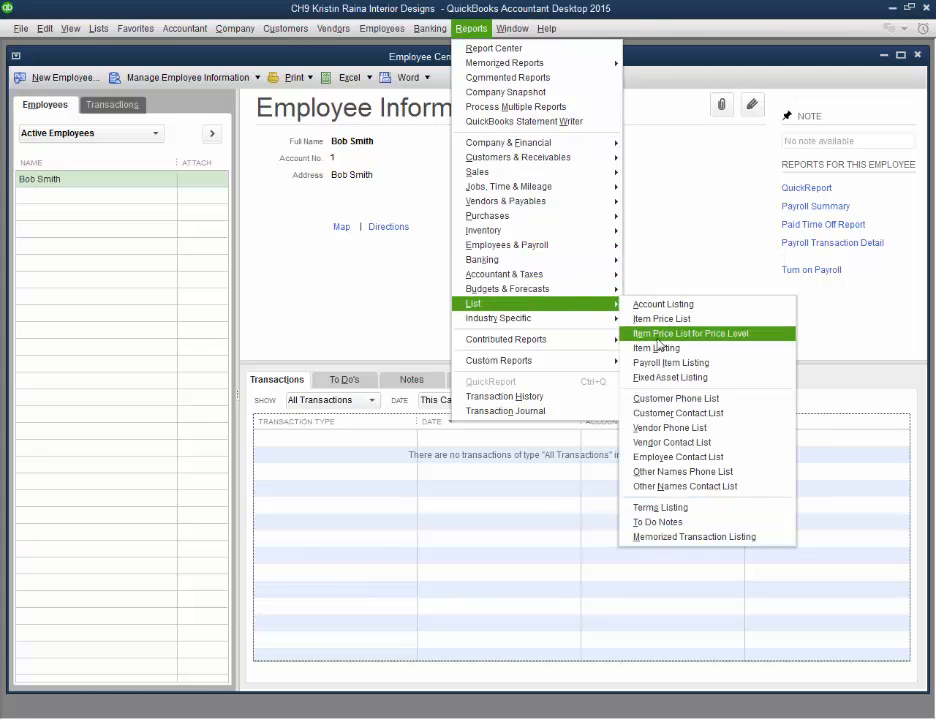
left_click(662, 362)
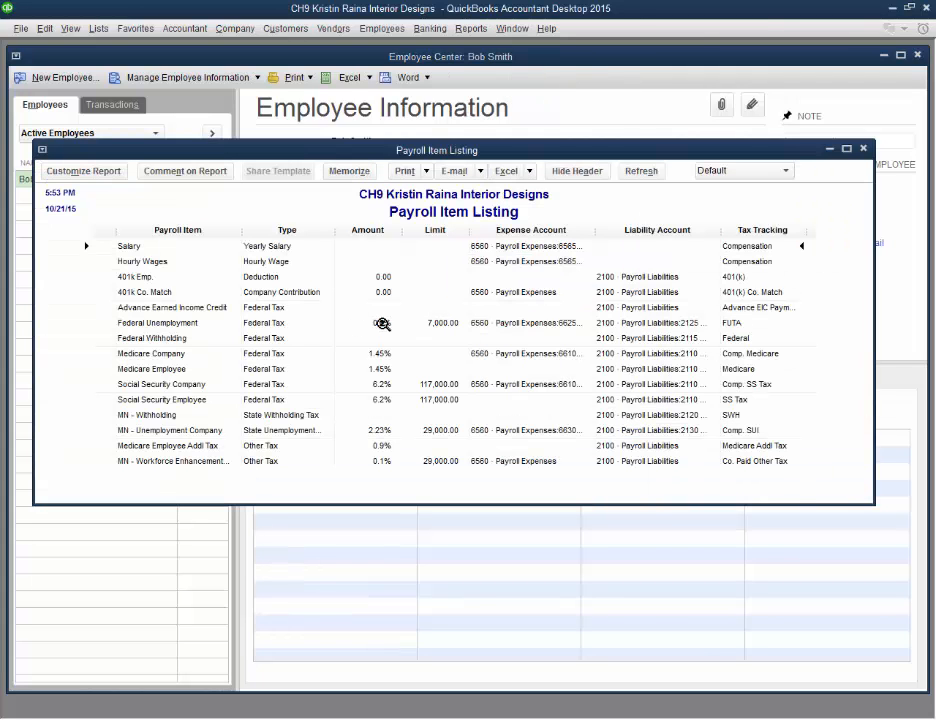